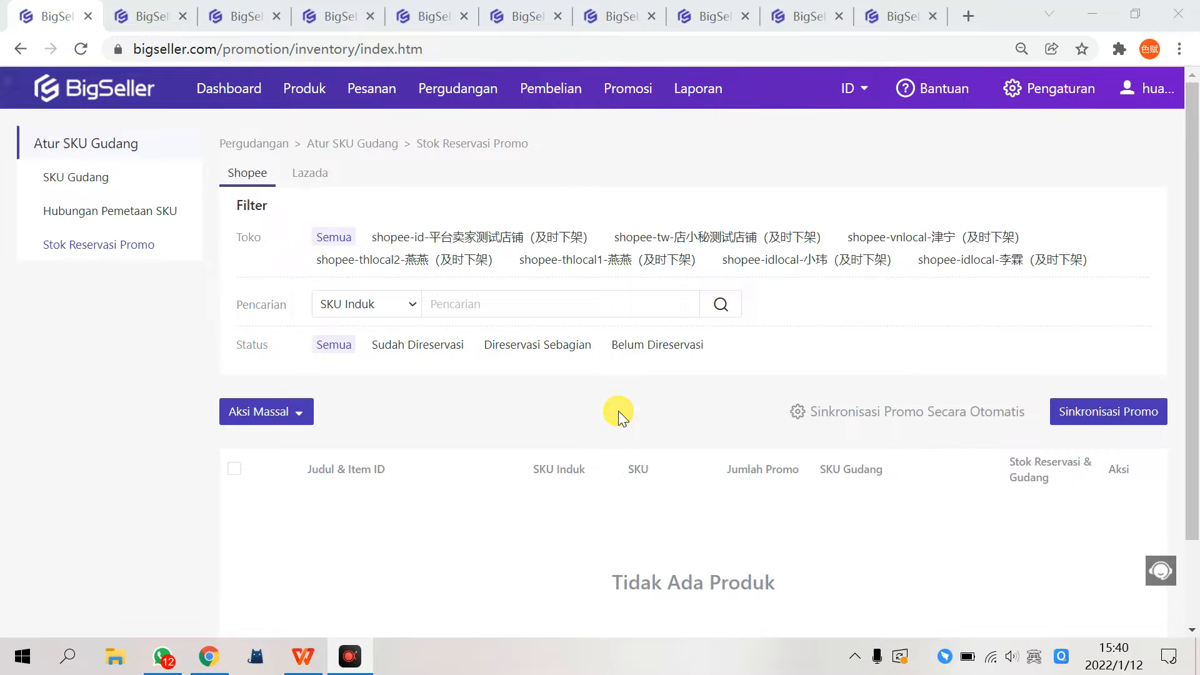
pyautogui.click(618, 411)
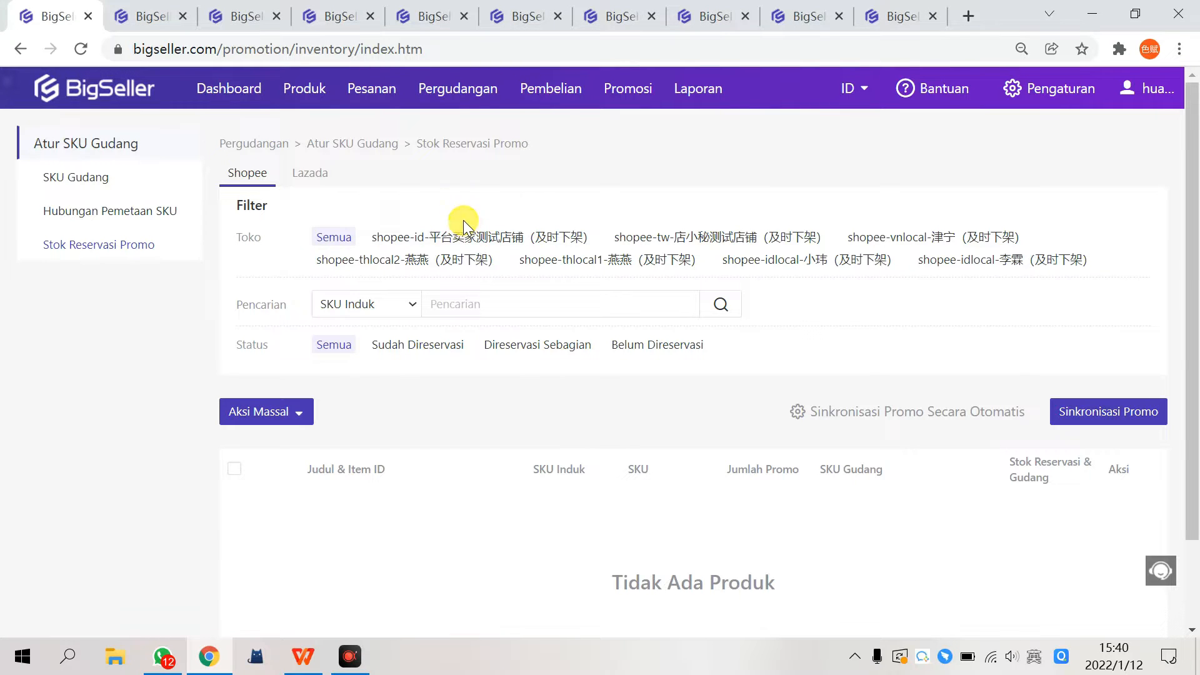
pyautogui.moveTo(446, 93)
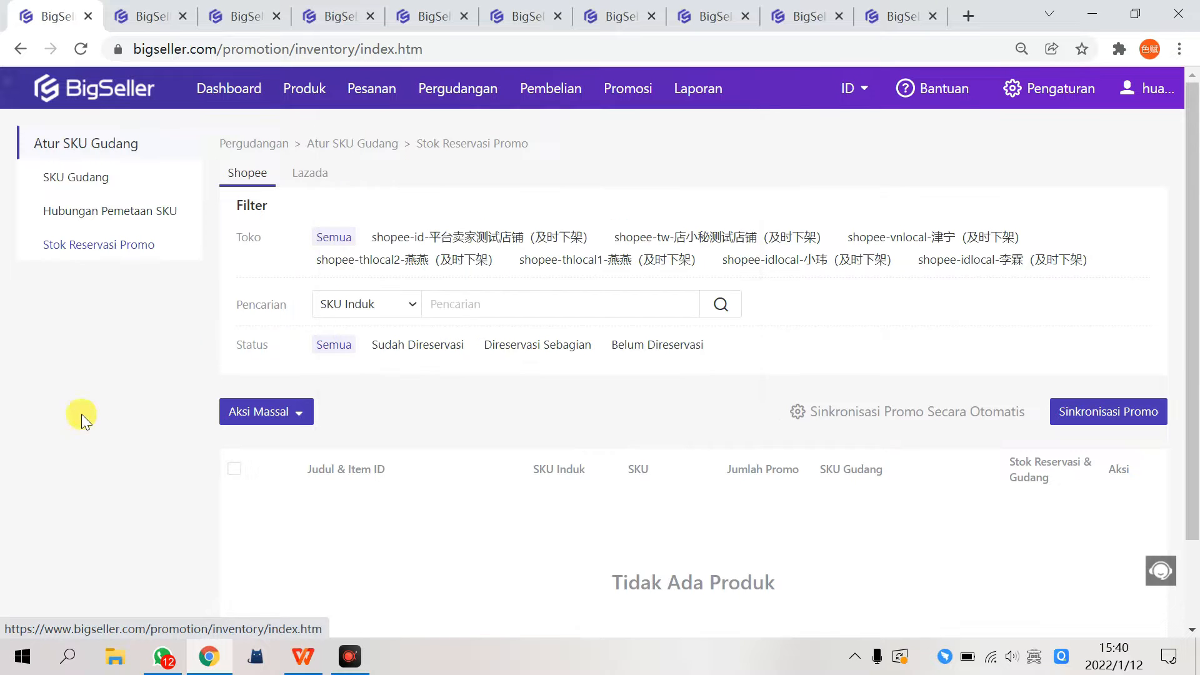
pyautogui.click(466, 423)
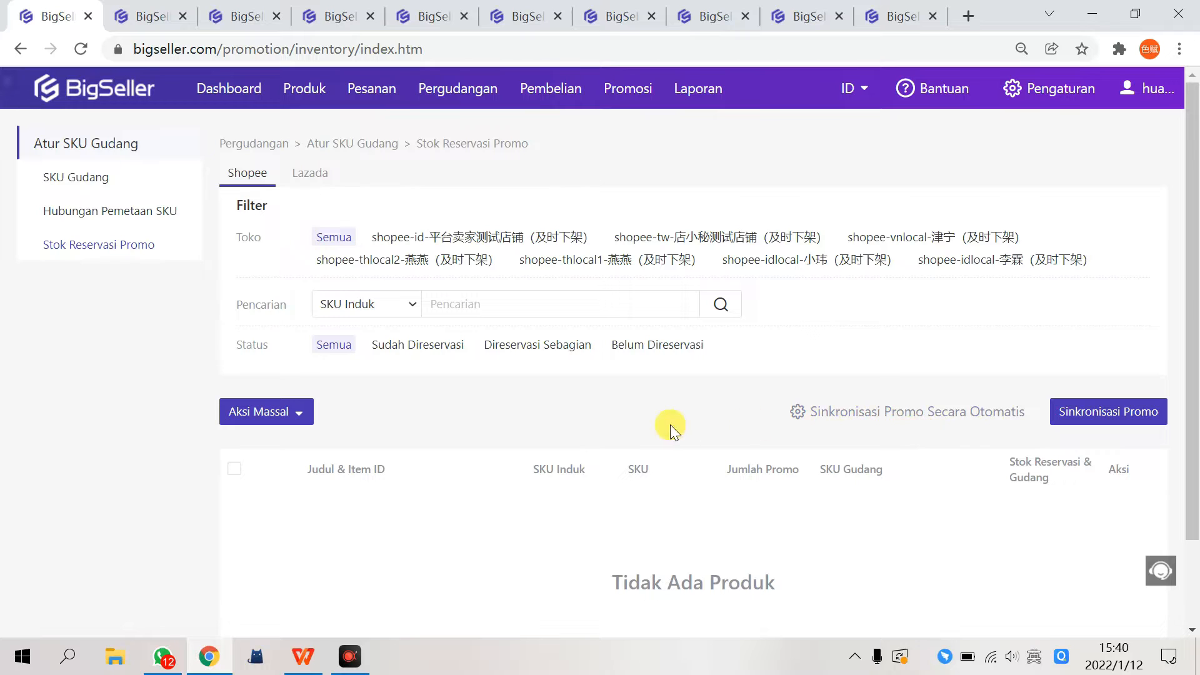
pyautogui.click(584, 407)
# Step: View the Lazada promo stock reservation list, and return to the Shopee list
pyautogui.click(322, 173)
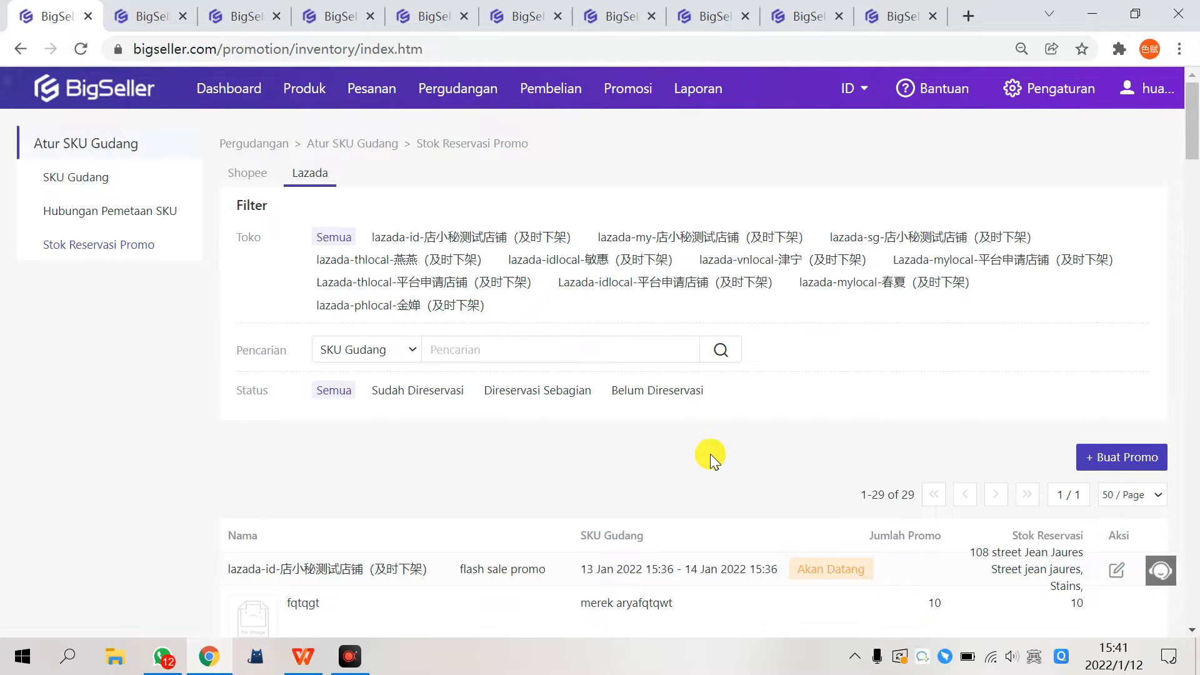
pyautogui.click(711, 457)
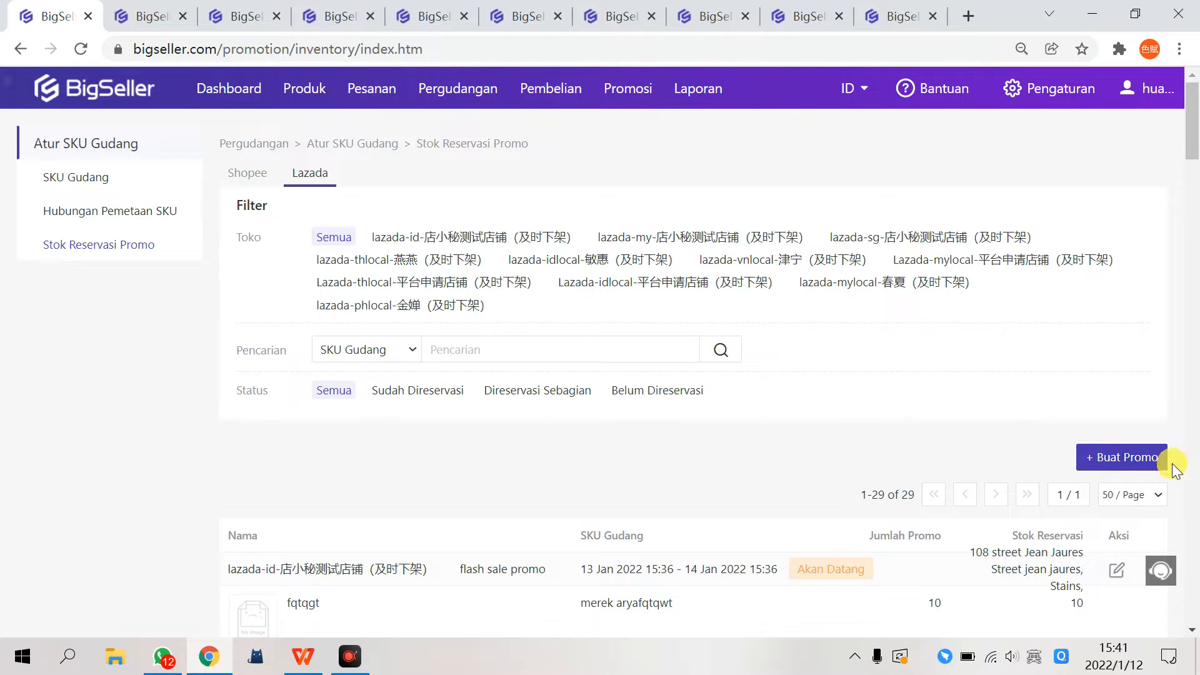
pyautogui.click(248, 172)
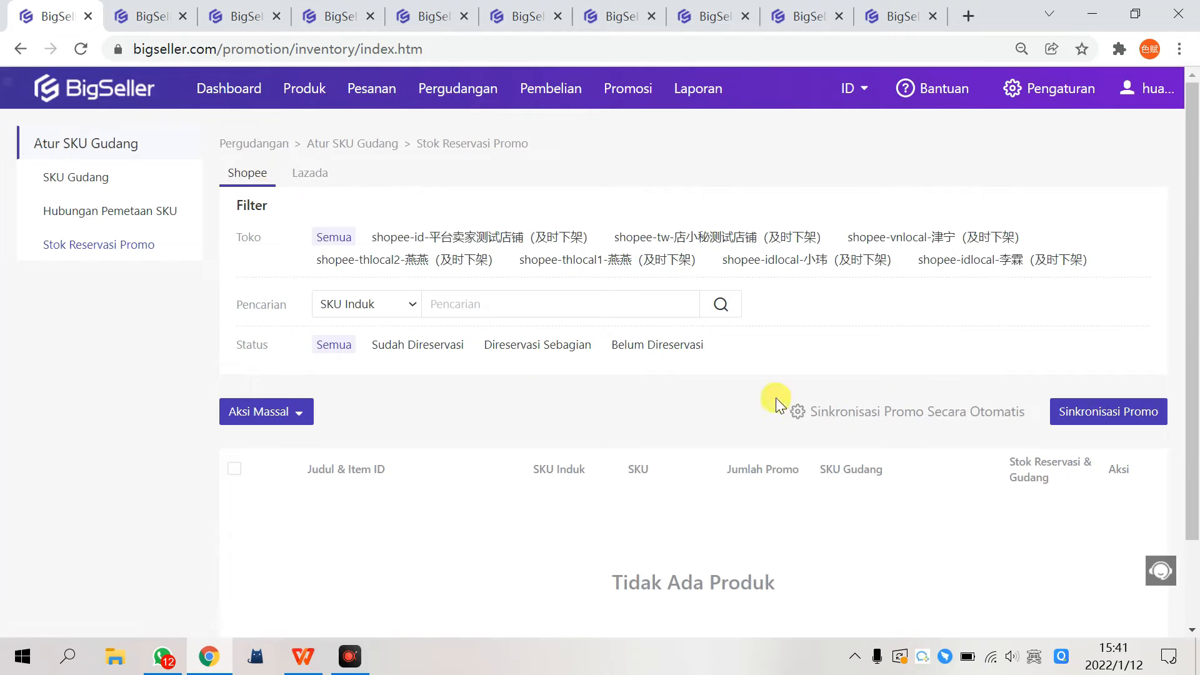
# Step: Open the stock settings page that controls automatic promo synchronization and inspect that option
pyautogui.click(858, 418)
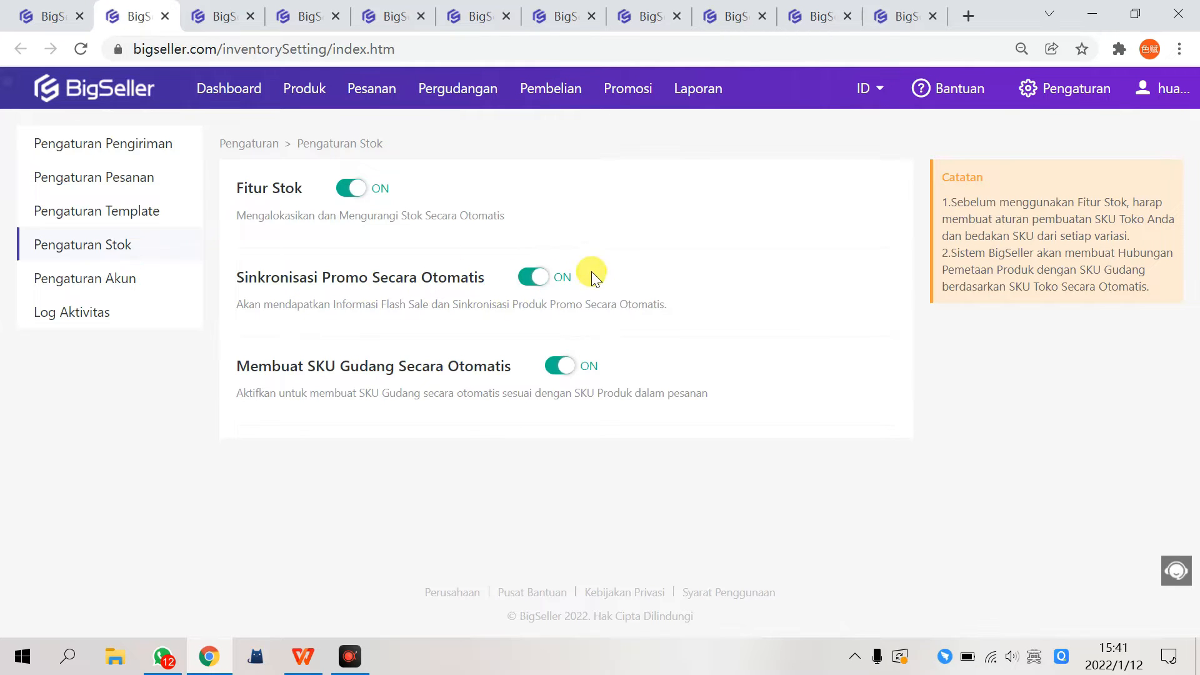
pyautogui.click(536, 277)
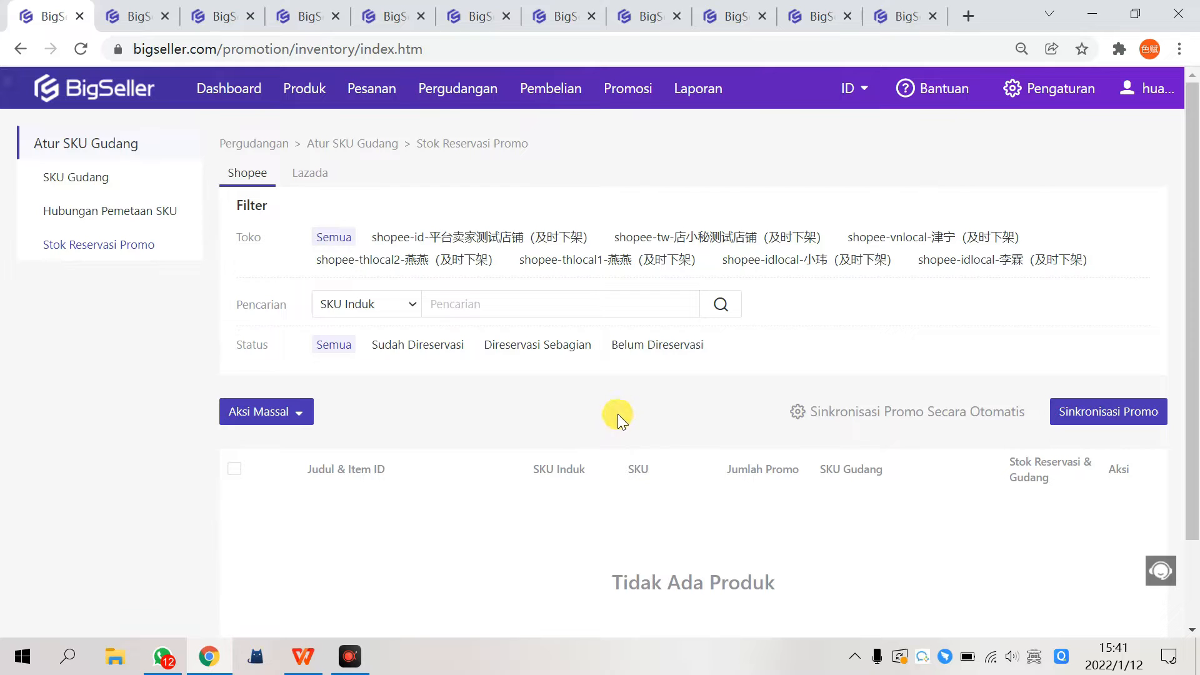
pyautogui.scroll(-1, 769, 467)
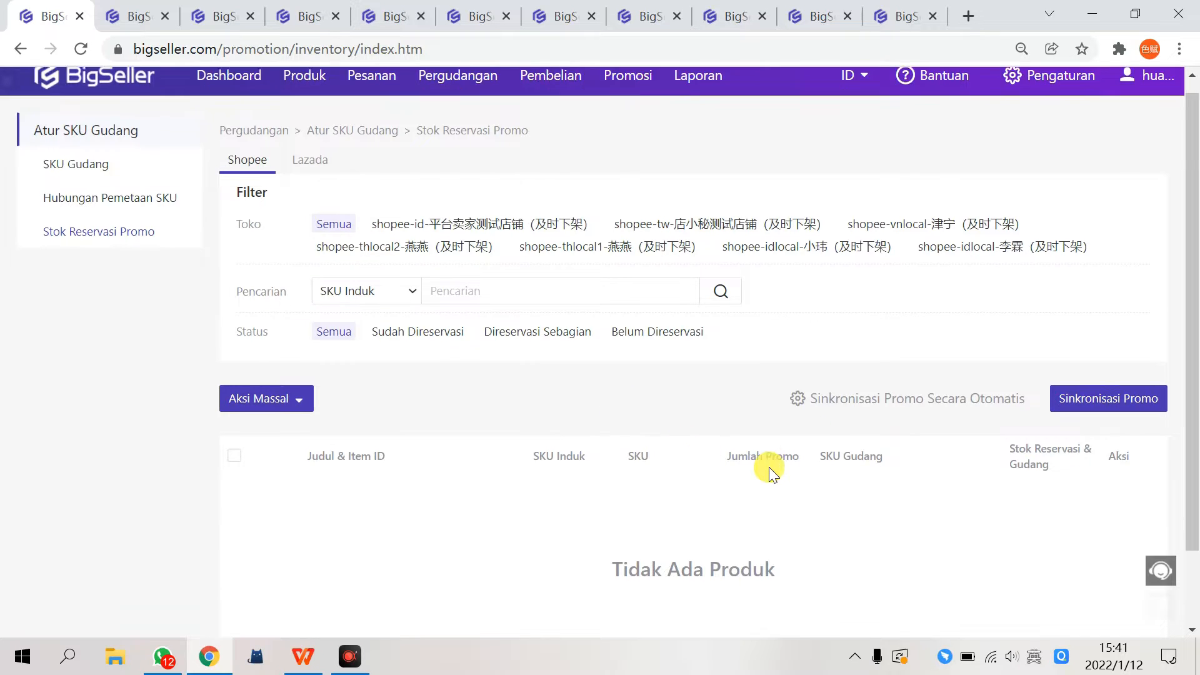
pyautogui.scroll(-2, 769, 467)
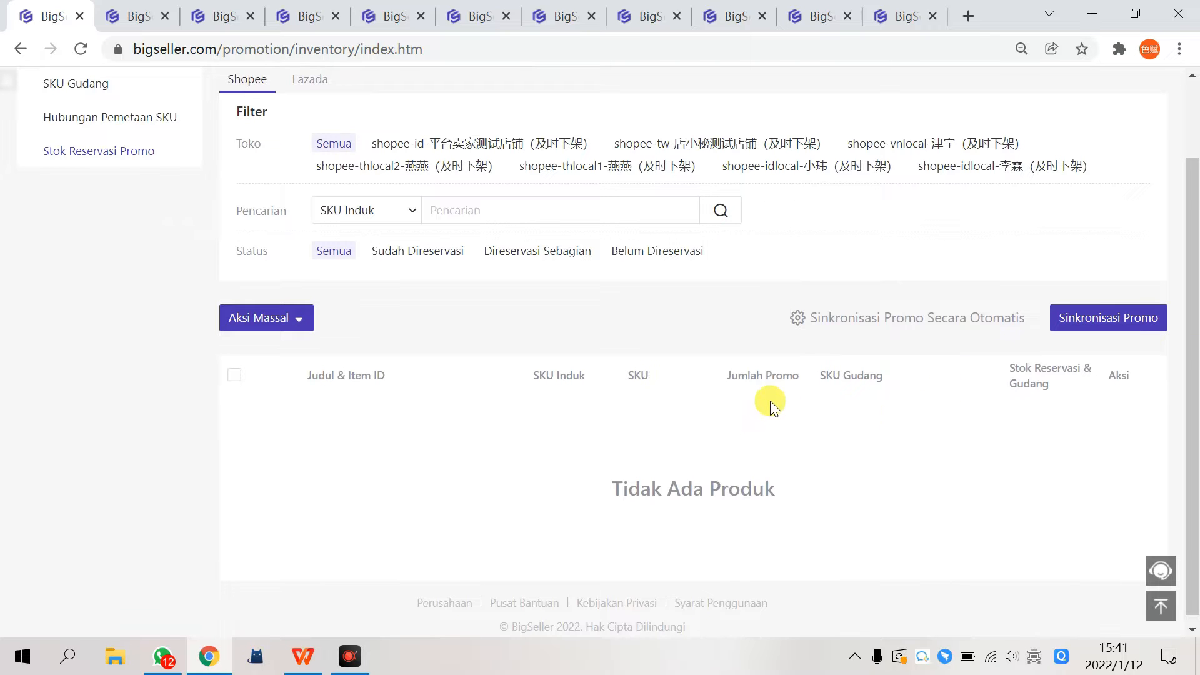
pyautogui.scroll(2, 606, 409)
pyautogui.scroll(-2, 610, 438)
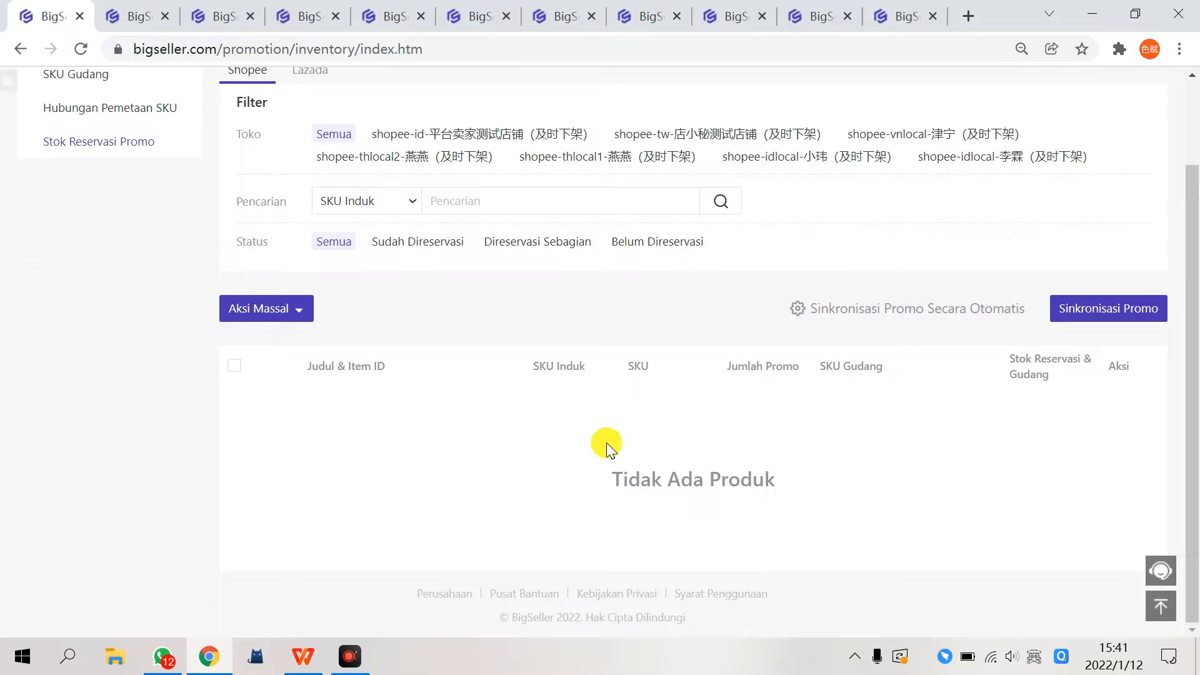
pyautogui.scroll(2, 610, 447)
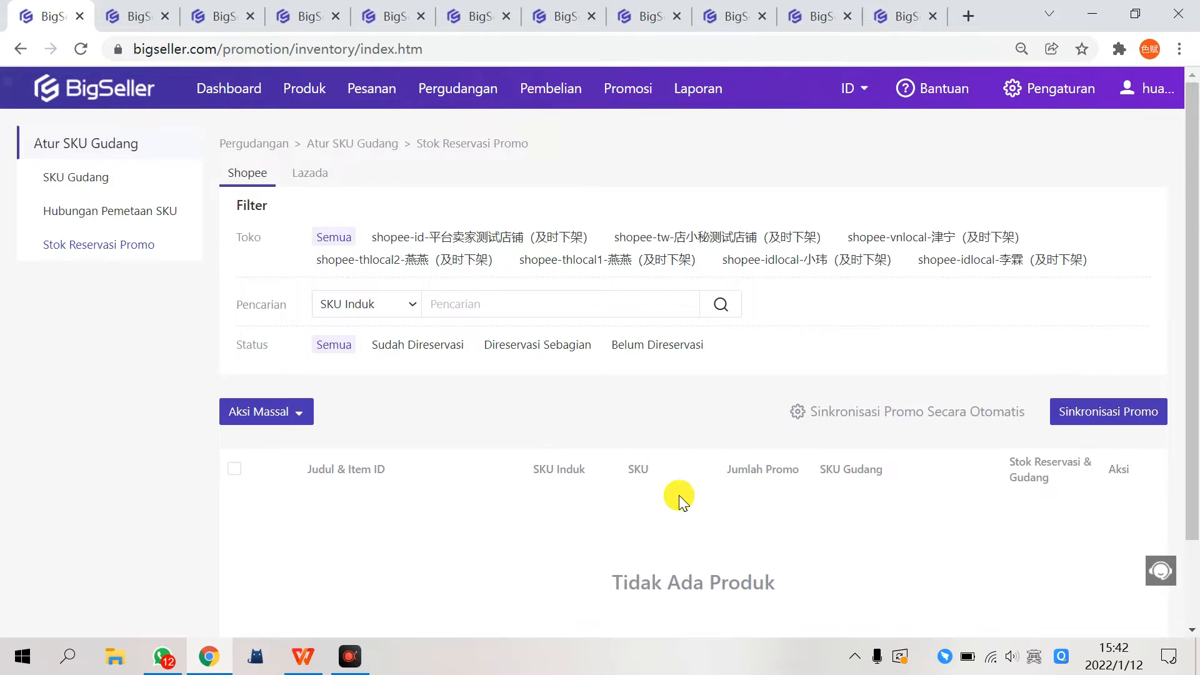
pyautogui.click(641, 503)
# Step: Start creating a new promo from the Lazada promo stock reservation list
pyautogui.click(308, 175)
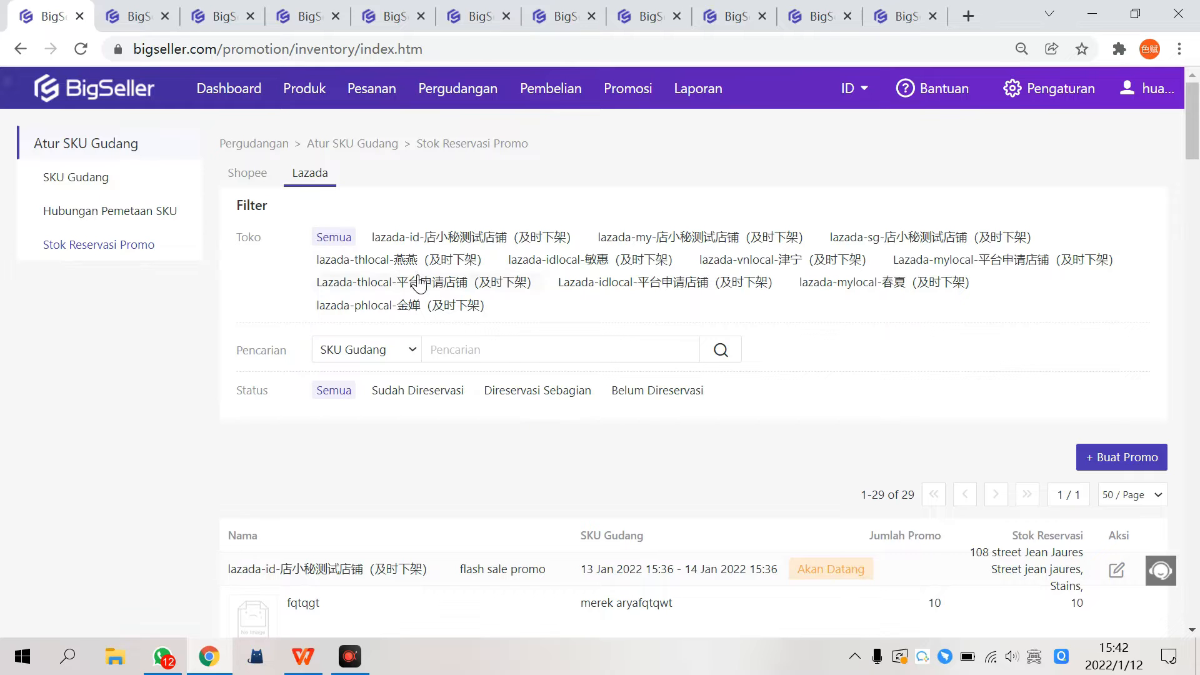
pyautogui.scroll(-3, 688, 381)
pyautogui.scroll(2, 750, 401)
pyautogui.scroll(2, 717, 385)
pyautogui.click(1102, 453)
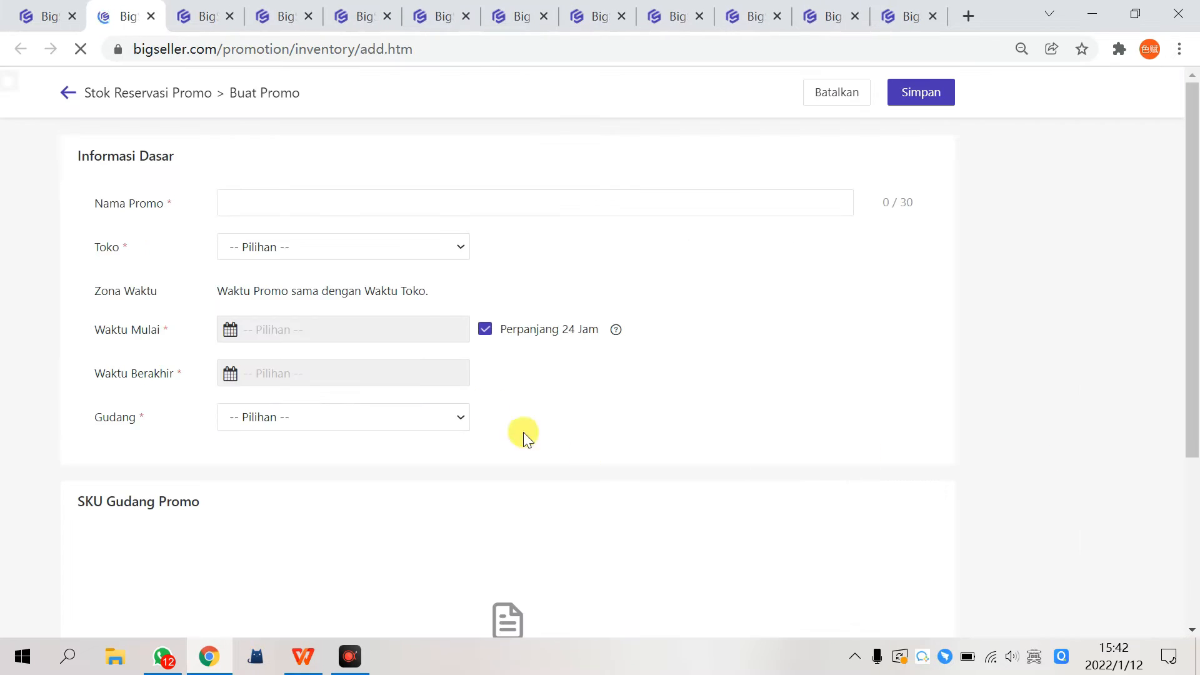
# Step: Name the promo "promo flash sale" and assign it to the lazada-id-店小秘测试店铺 store
pyautogui.click(386, 201)
pyautogui.click(329, 201)
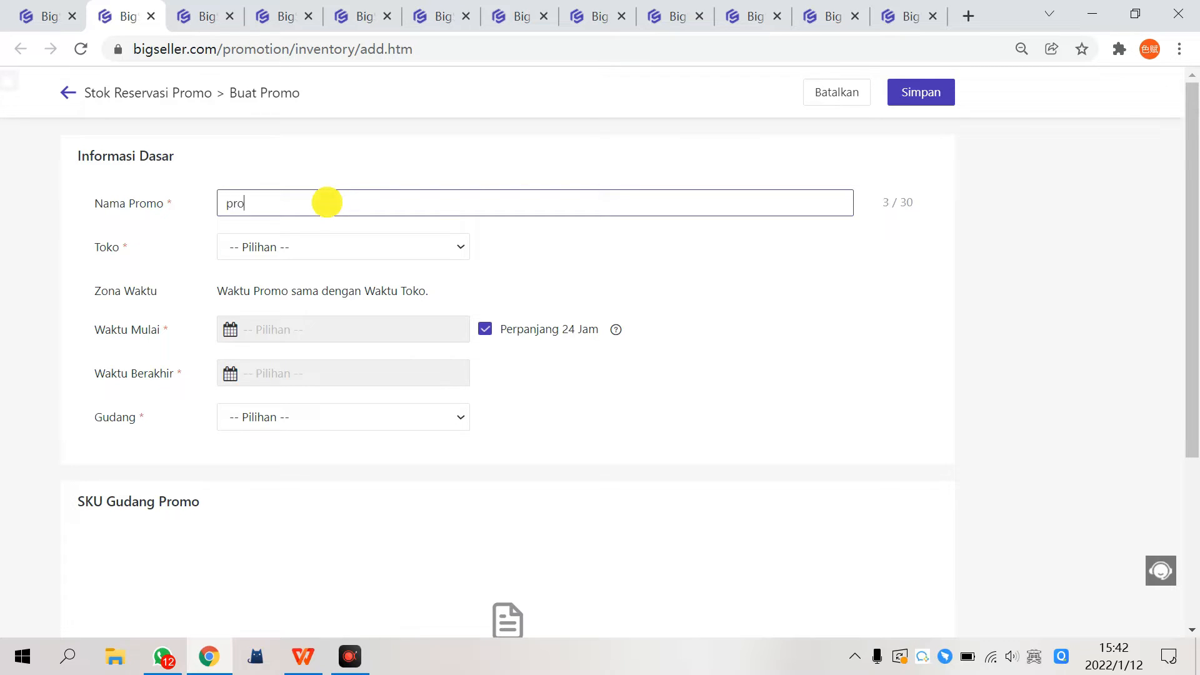
pyautogui.write('mo flash sale')
pyautogui.click(354, 251)
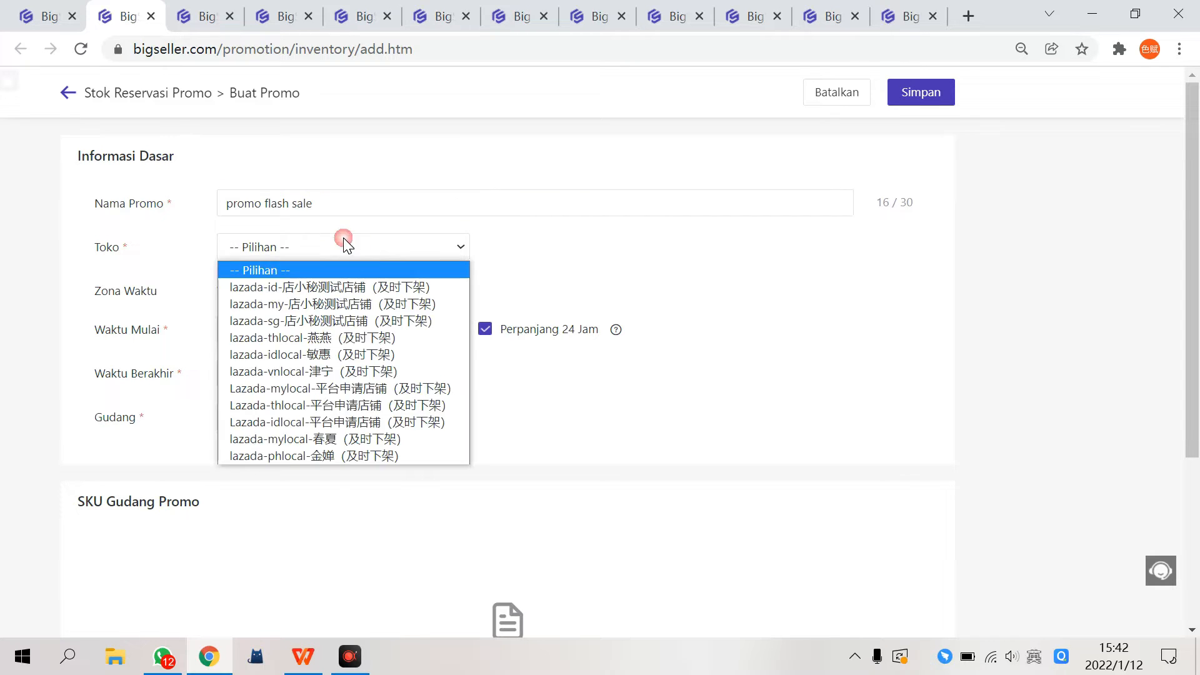
pyautogui.click(348, 289)
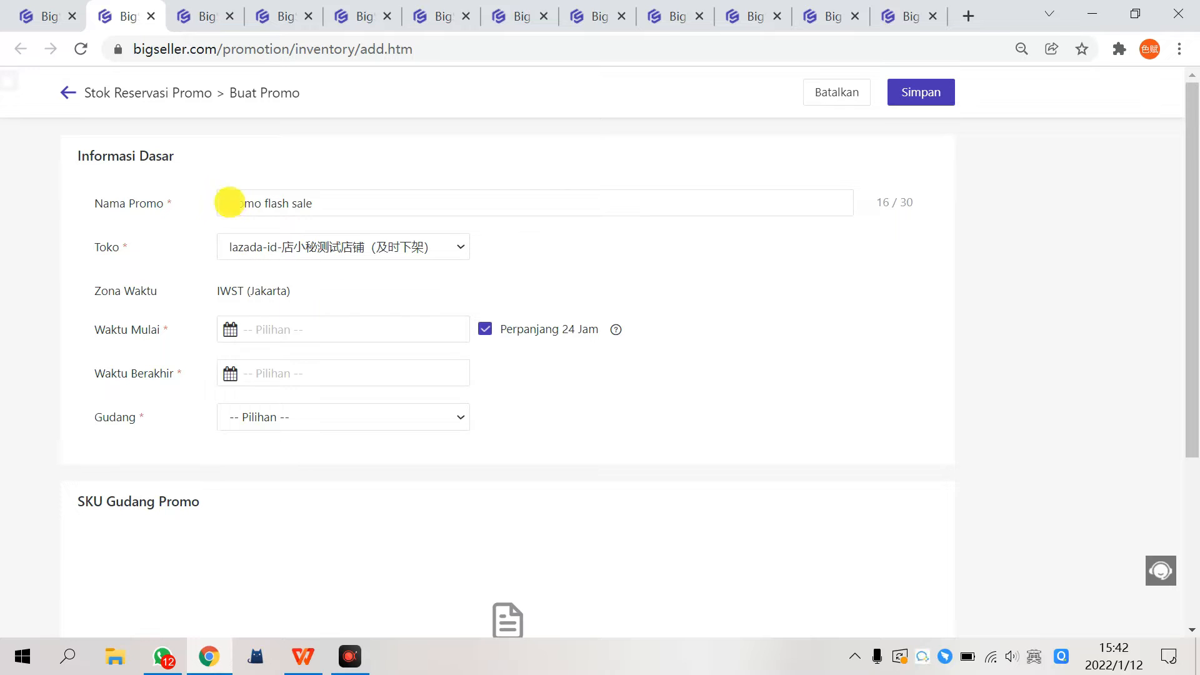
pyautogui.tripleClick(228, 201)
pyautogui.click(659, 292)
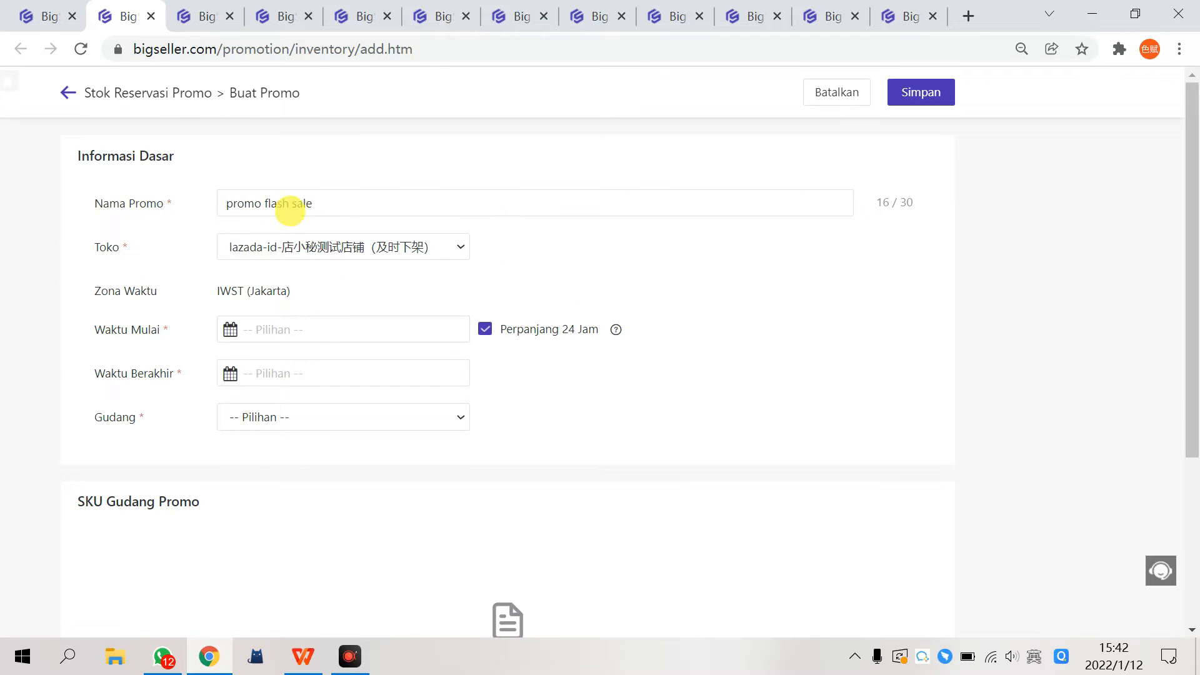
pyautogui.click(338, 202)
pyautogui.click(679, 262)
# Step: Set the promo period from 2022/01/13 15:43 to 2022/01/14 15:43 and select the first warehouse offered
pyautogui.click(332, 326)
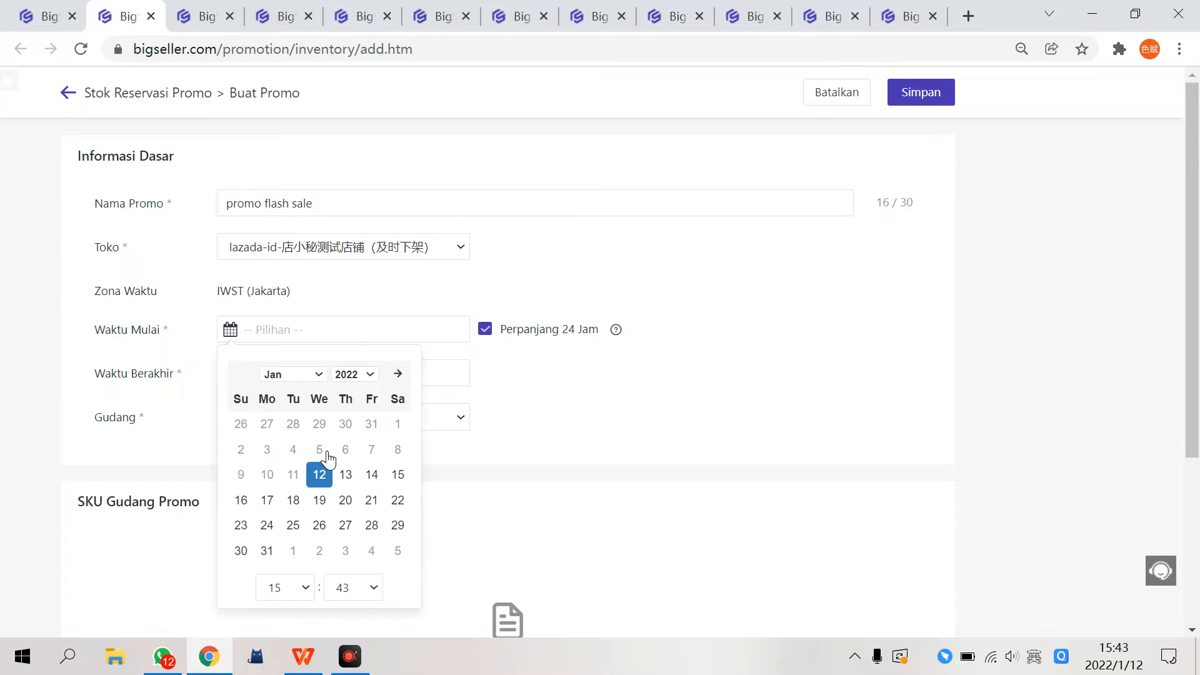
pyautogui.click(345, 475)
pyautogui.click(351, 373)
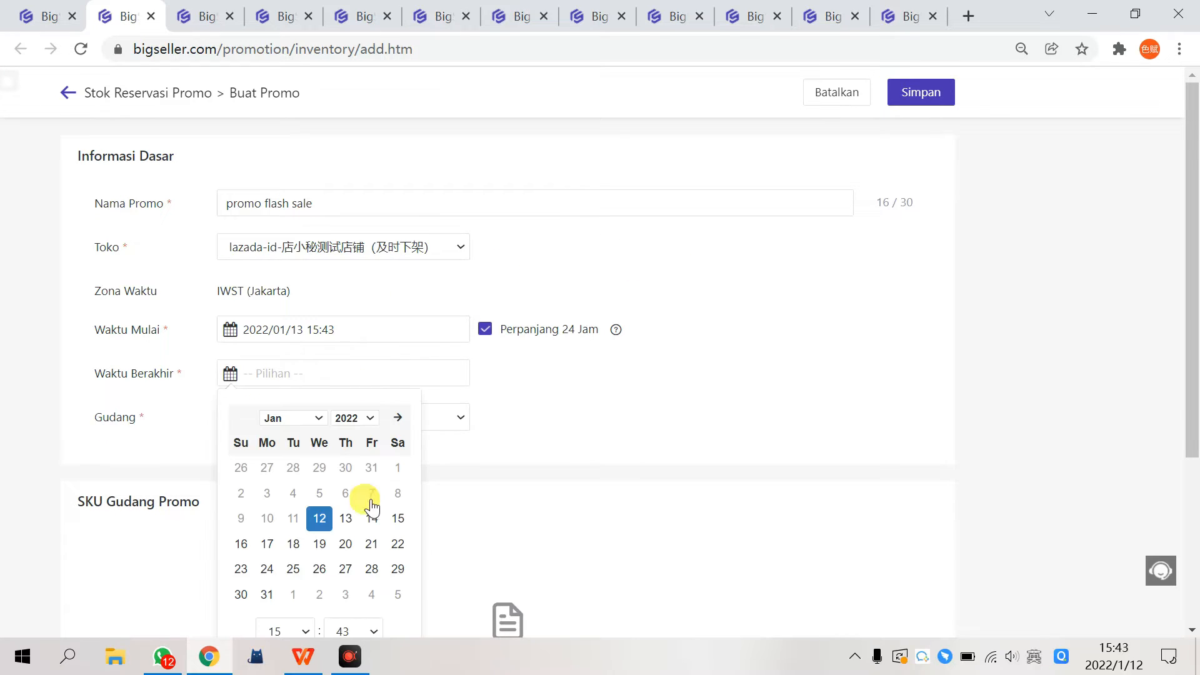
pyautogui.click(374, 516)
pyautogui.click(346, 427)
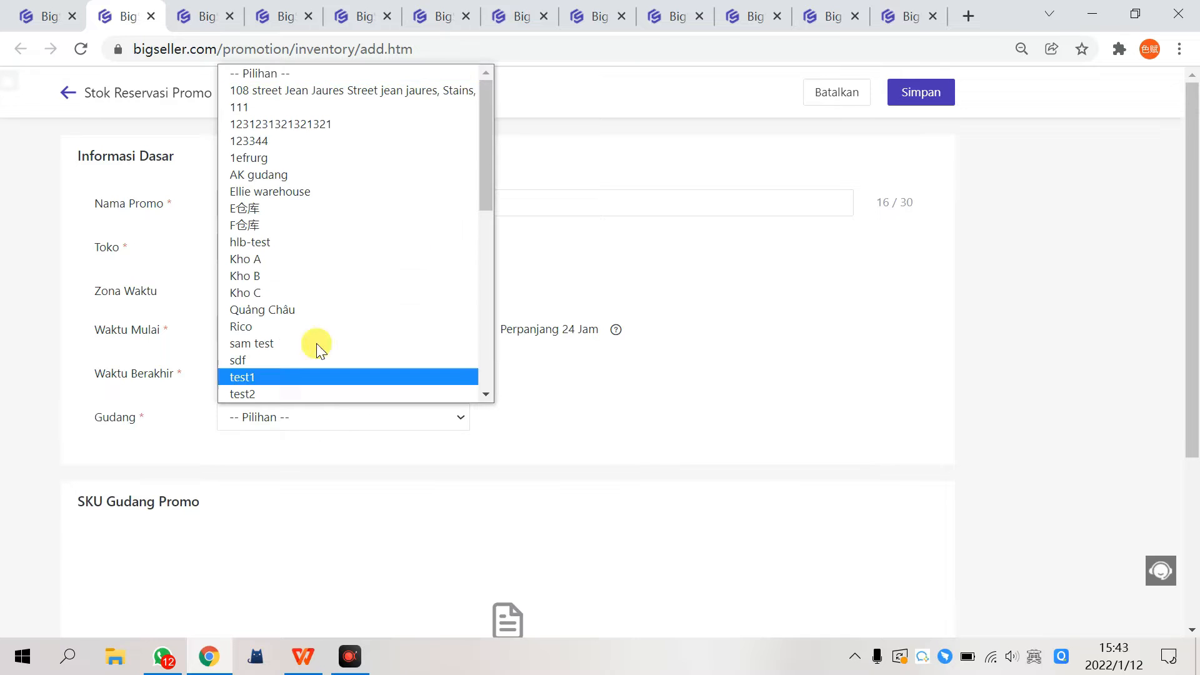
pyautogui.click(313, 86)
# Step: Add the warehouse SKU merek aryafatqt (product afqtq) to the promo
pyautogui.scroll(-3, 619, 344)
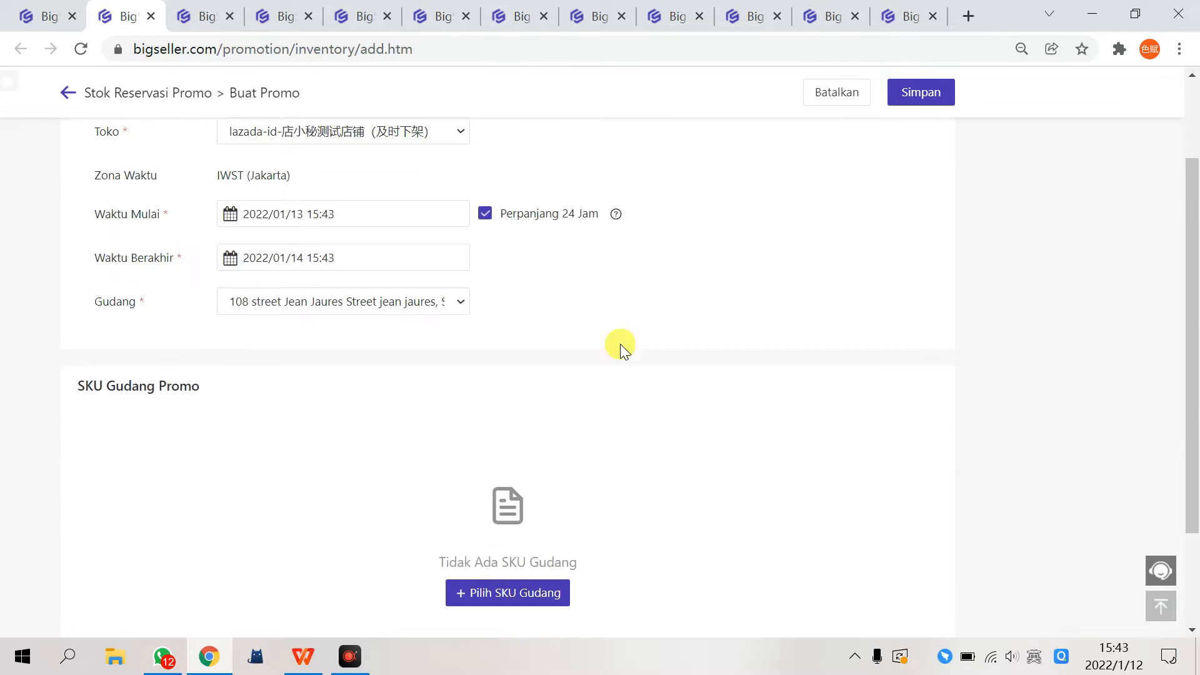
pyautogui.click(501, 533)
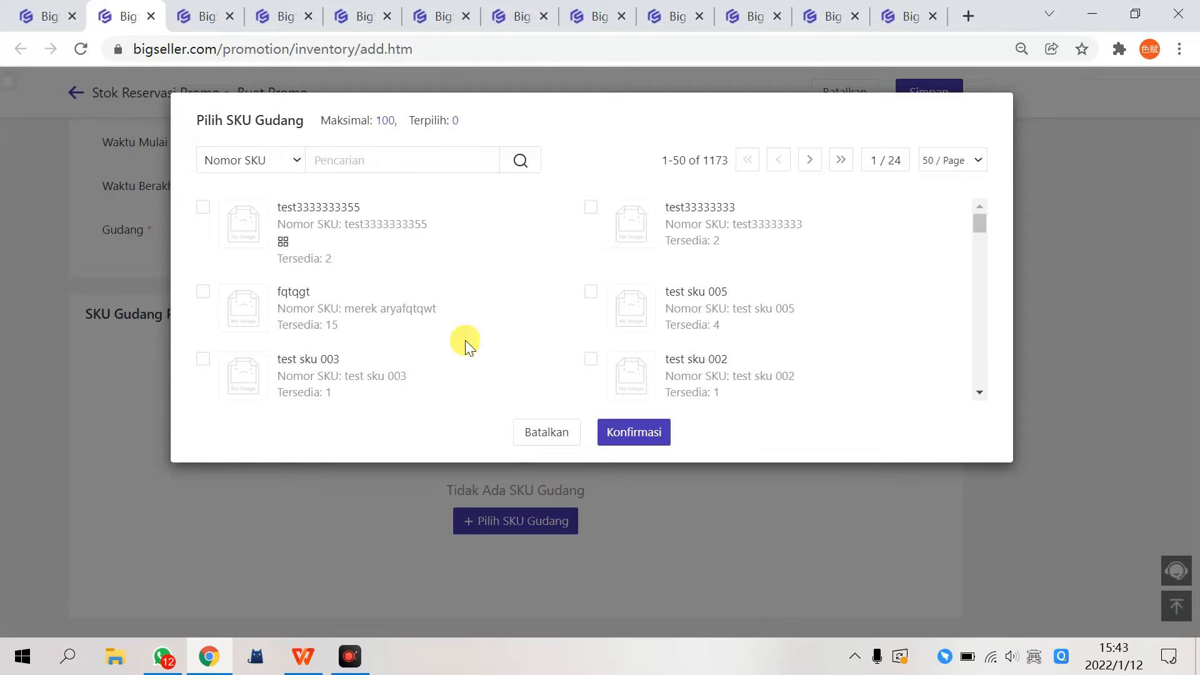
pyautogui.scroll(-1, 306, 362)
pyautogui.scroll(-2, 303, 364)
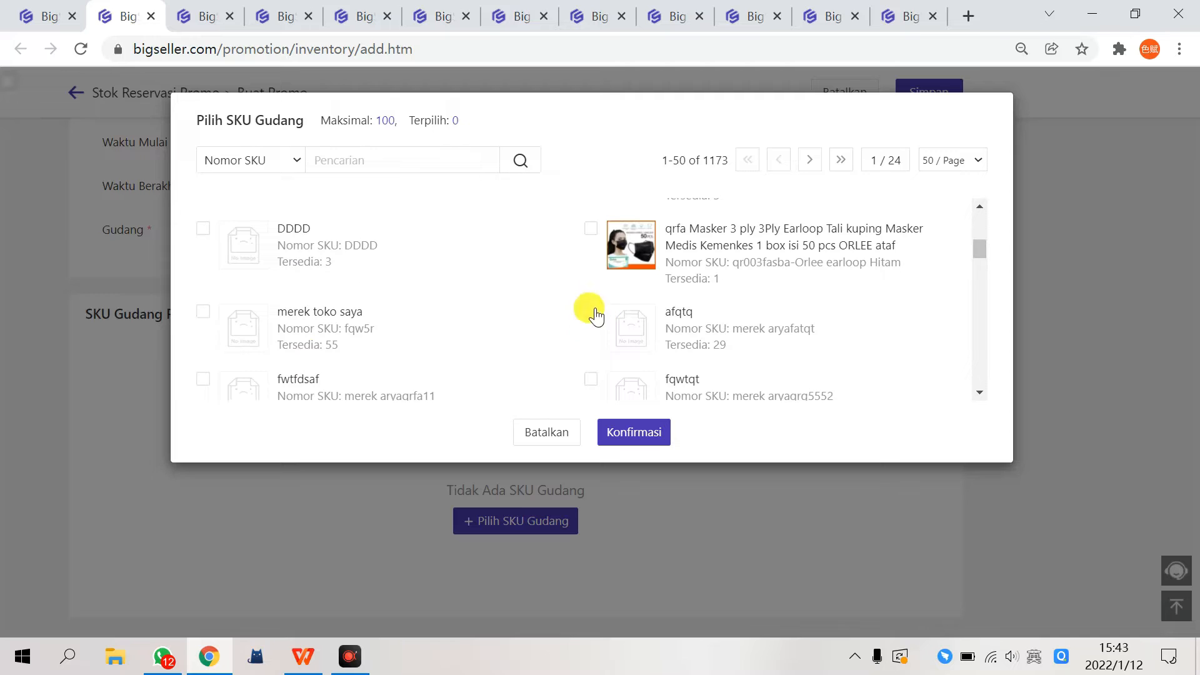
pyautogui.click(591, 311)
pyautogui.click(631, 517)
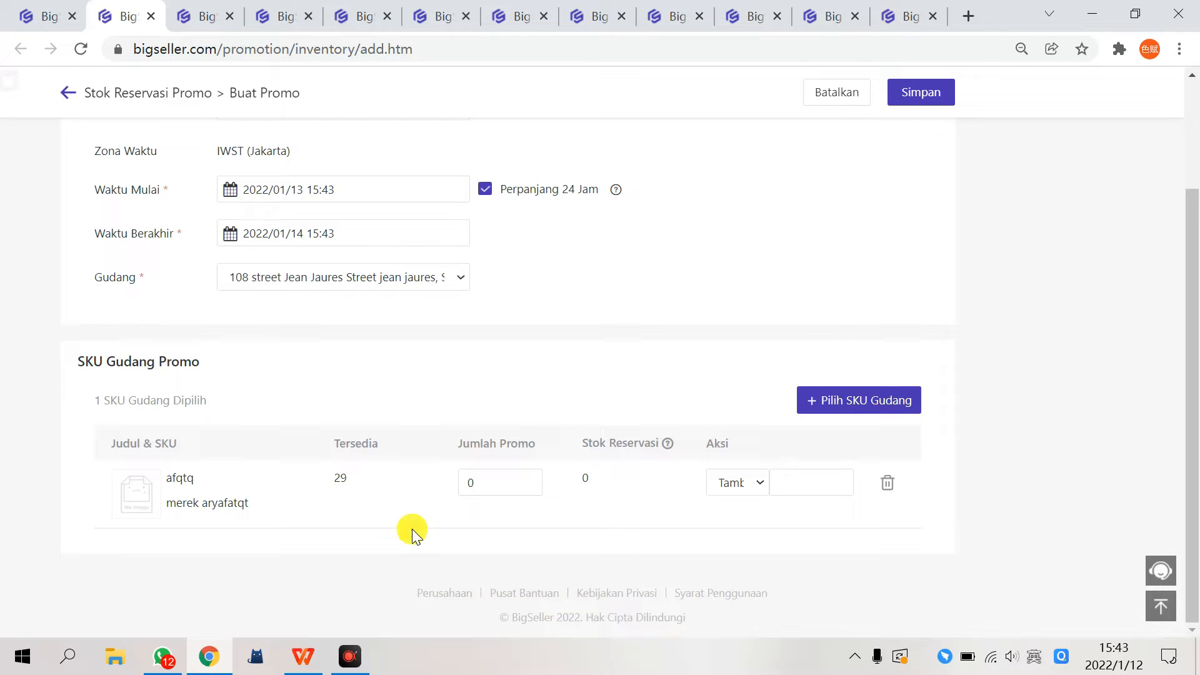
pyautogui.moveTo(456, 445); pyautogui.dragTo(663, 445)
pyautogui.click(469, 460)
pyautogui.moveTo(456, 445); pyautogui.dragTo(546, 445)
pyautogui.click(547, 444)
pyautogui.click(507, 517)
pyautogui.scroll(3, 414, 394)
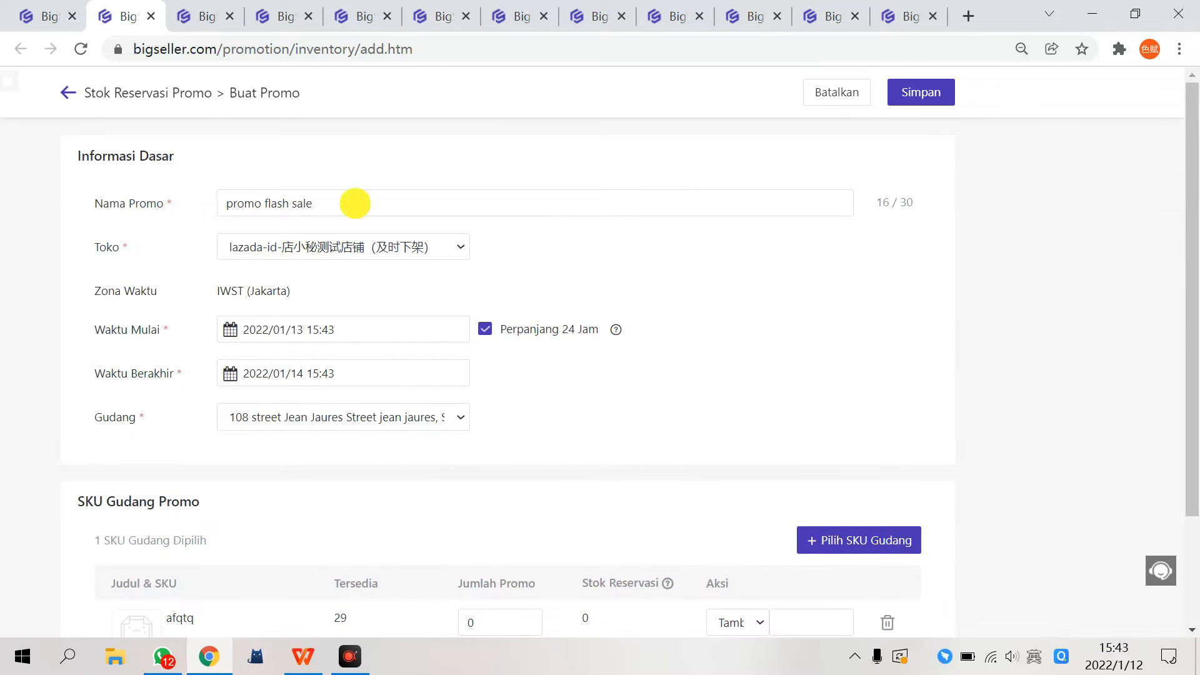
pyautogui.moveTo(356, 204); pyautogui.dragTo(225, 204)
pyautogui.click(764, 302)
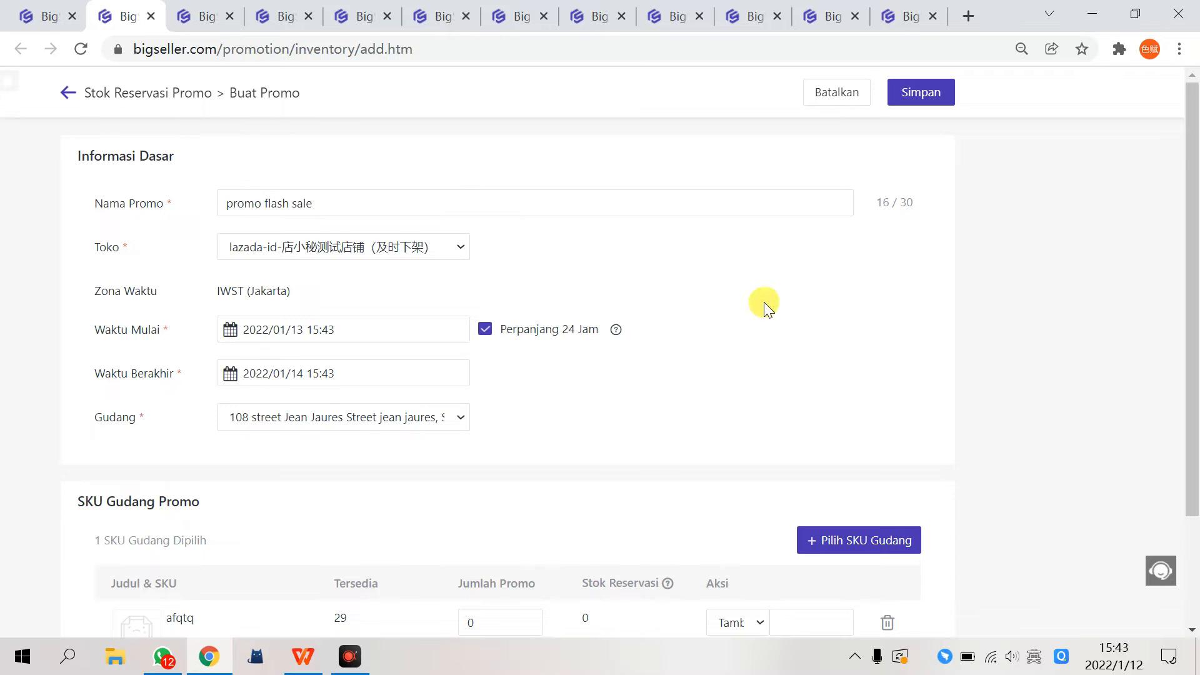
# Step: Set the promo quantity of the SKU merek aryafatqt to 15
pyautogui.scroll(-3, 719, 337)
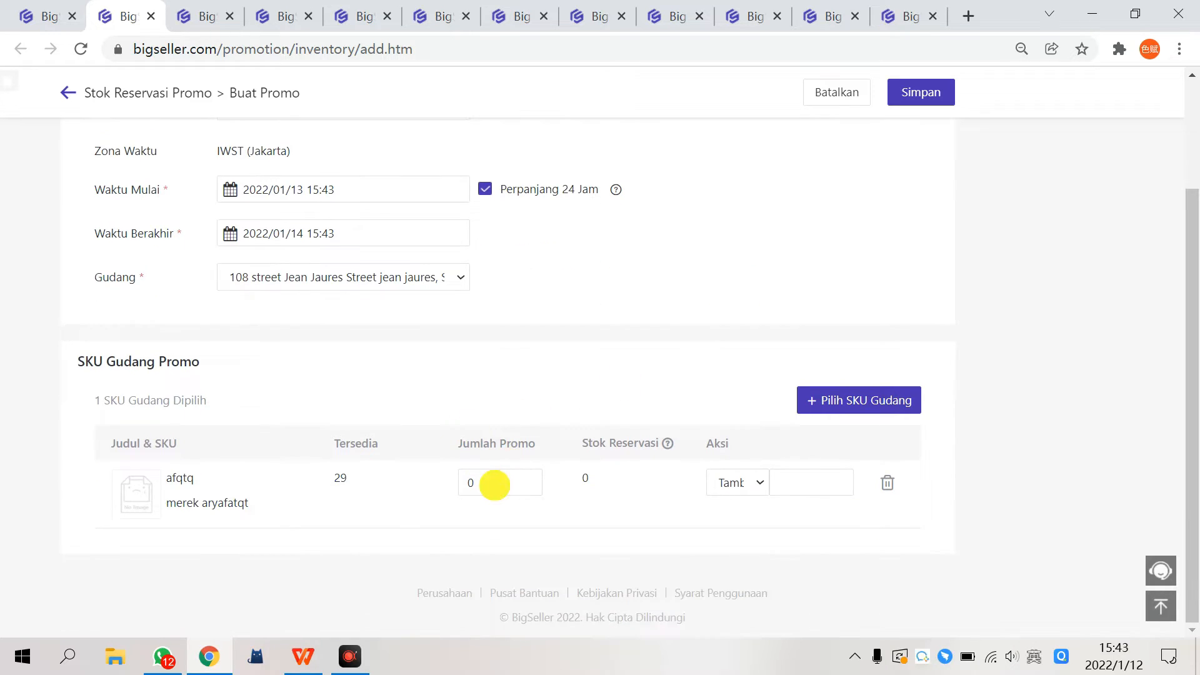
pyautogui.doubleClick(495, 485)
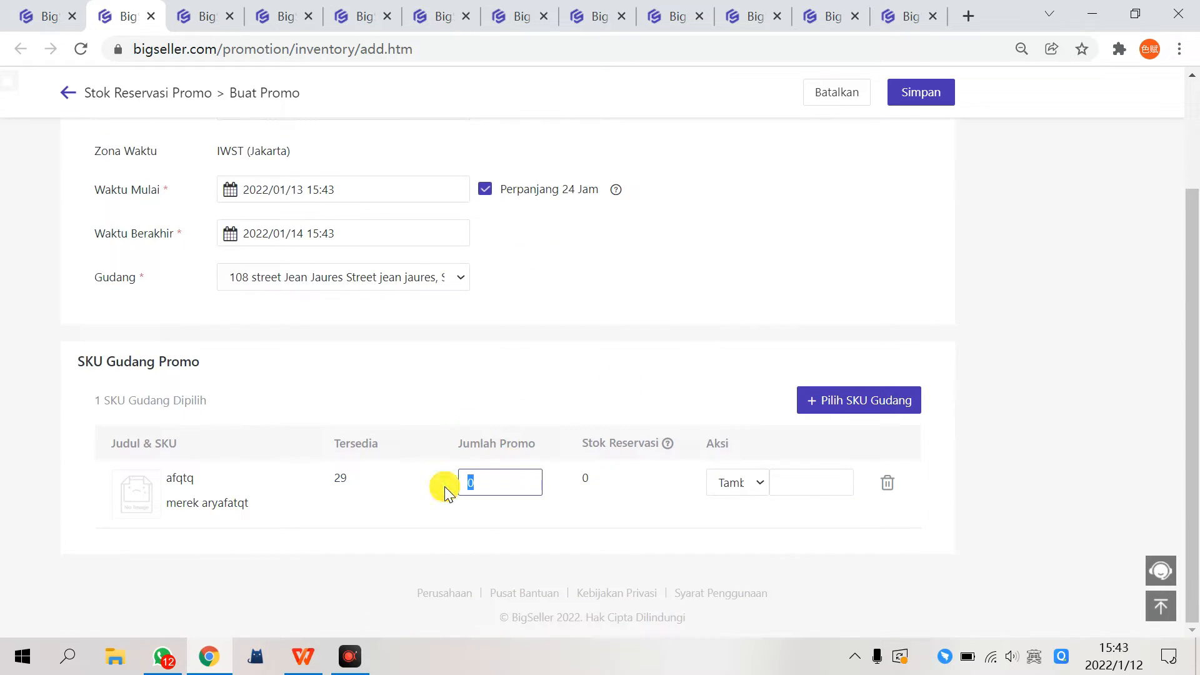
pyautogui.click(568, 523)
pyautogui.doubleClick(483, 486)
pyautogui.click(478, 512)
pyautogui.doubleClick(482, 482)
pyautogui.click(467, 514)
pyautogui.click(604, 497)
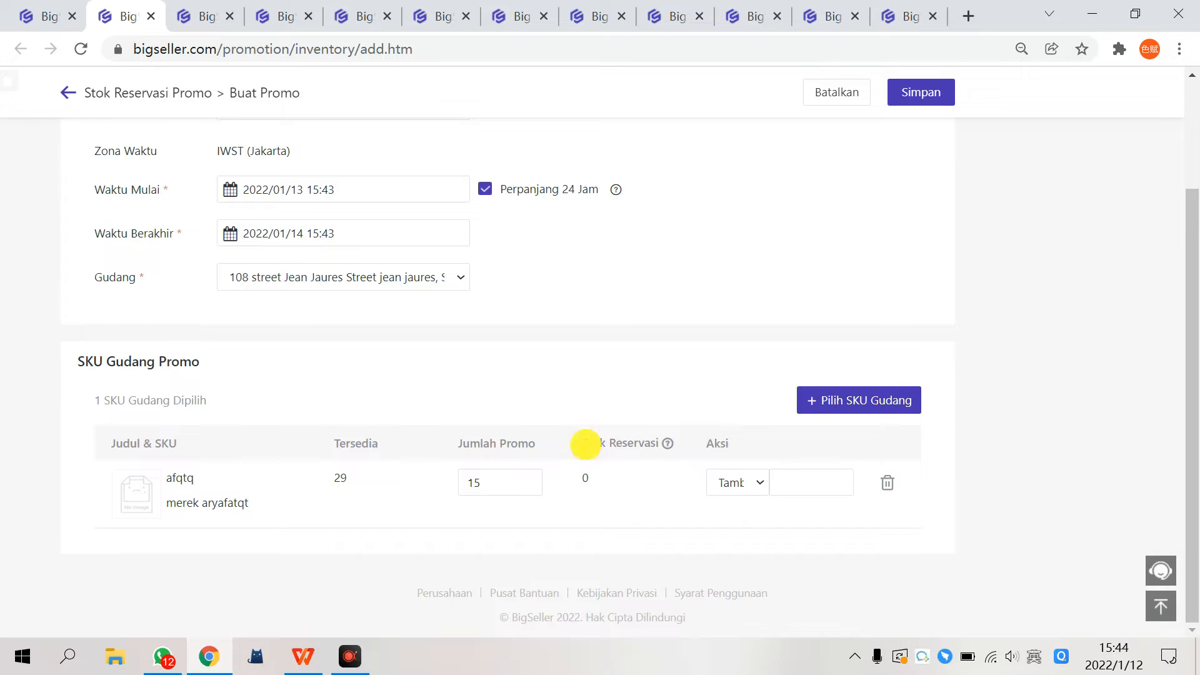
# Step: Set the reserved stock action of the promo SKU to Tambah with a quantity of 15
pyautogui.moveTo(586, 445); pyautogui.dragTo(602, 485)
pyautogui.click(640, 482)
pyautogui.click(761, 483)
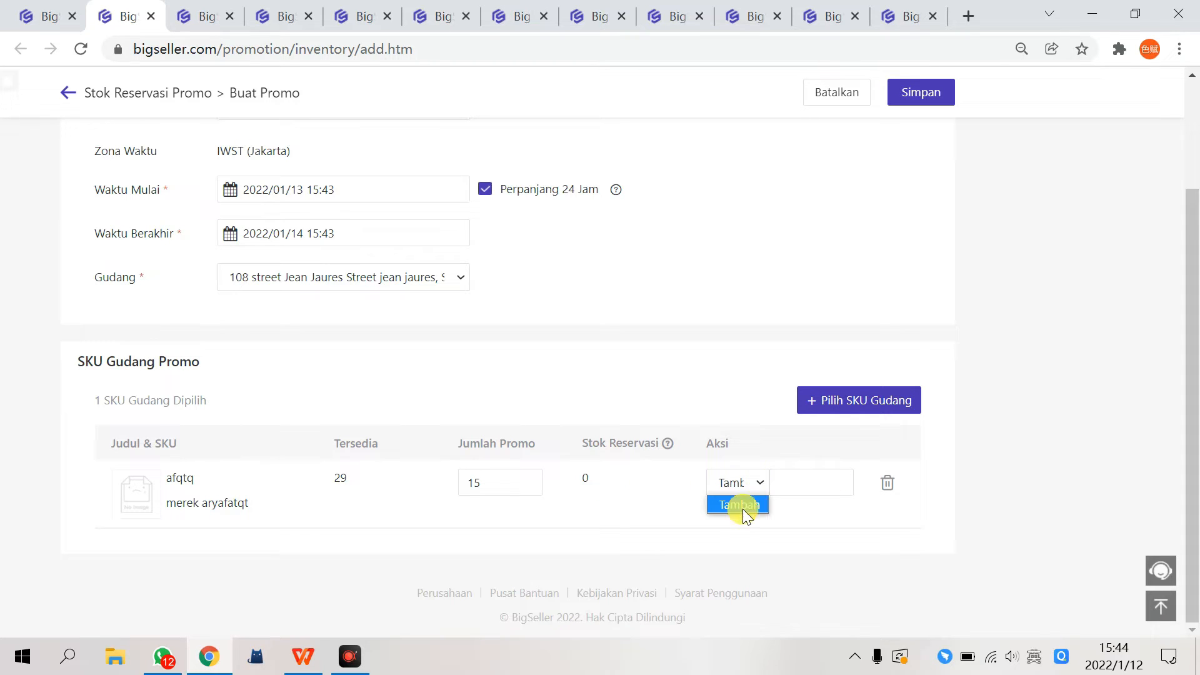
pyautogui.click(743, 508)
pyautogui.click(761, 484)
pyautogui.click(813, 482)
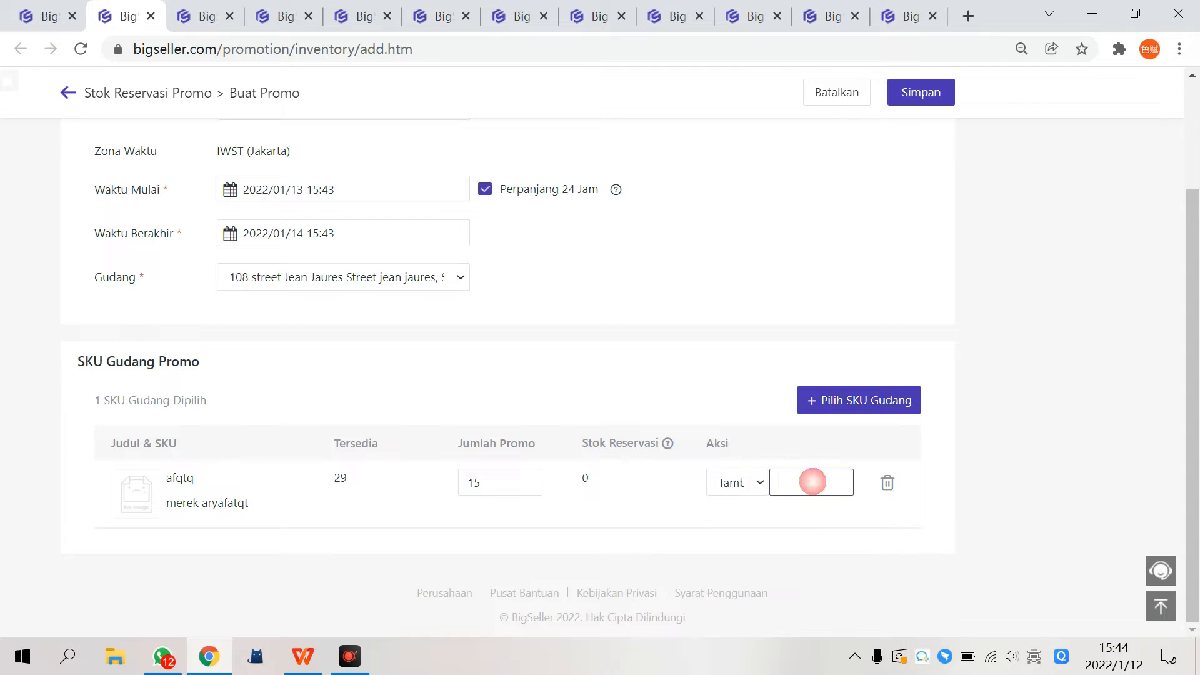
pyautogui.write('15')
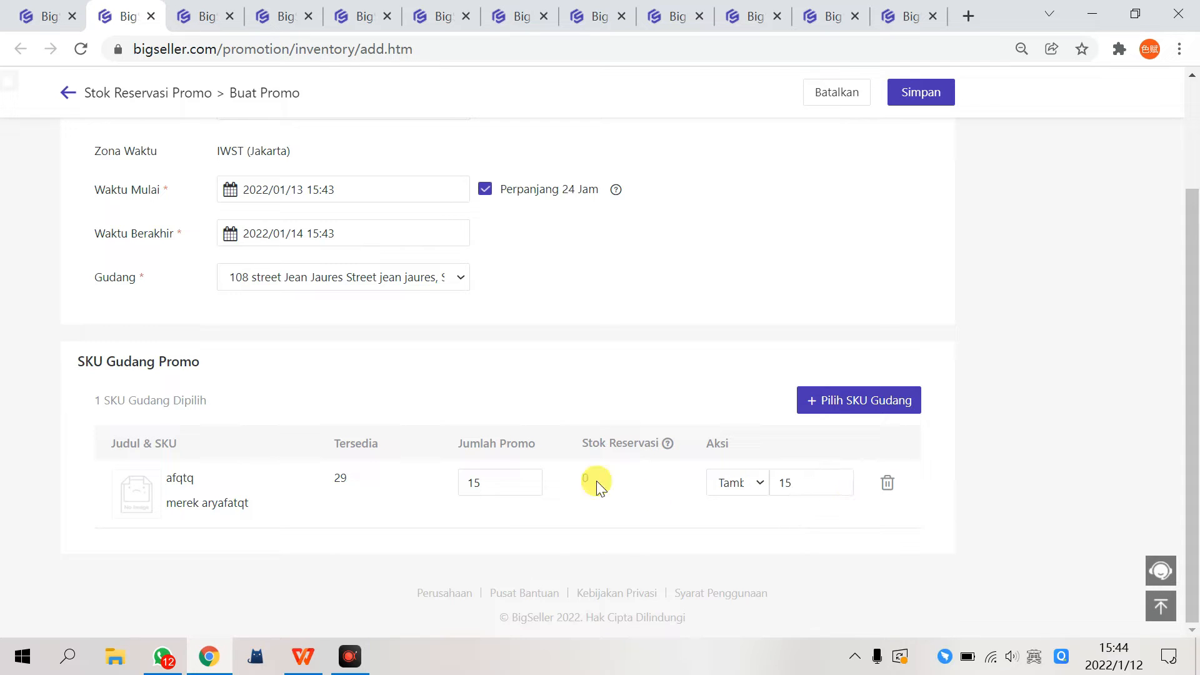
pyautogui.doubleClick(466, 478)
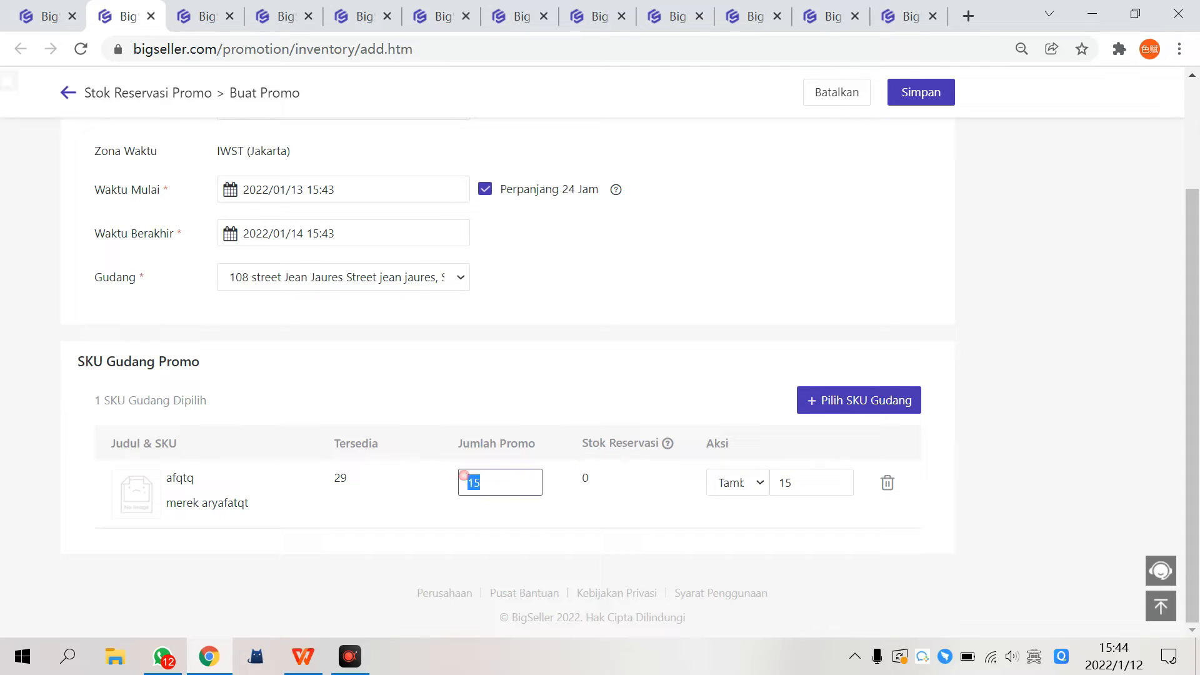
pyautogui.click(502, 512)
pyautogui.click(490, 481)
pyautogui.click(520, 522)
pyautogui.click(699, 493)
pyautogui.moveTo(797, 484); pyautogui.dragTo(763, 487)
pyautogui.click(616, 500)
pyautogui.moveTo(813, 487); pyautogui.dragTo(784, 489)
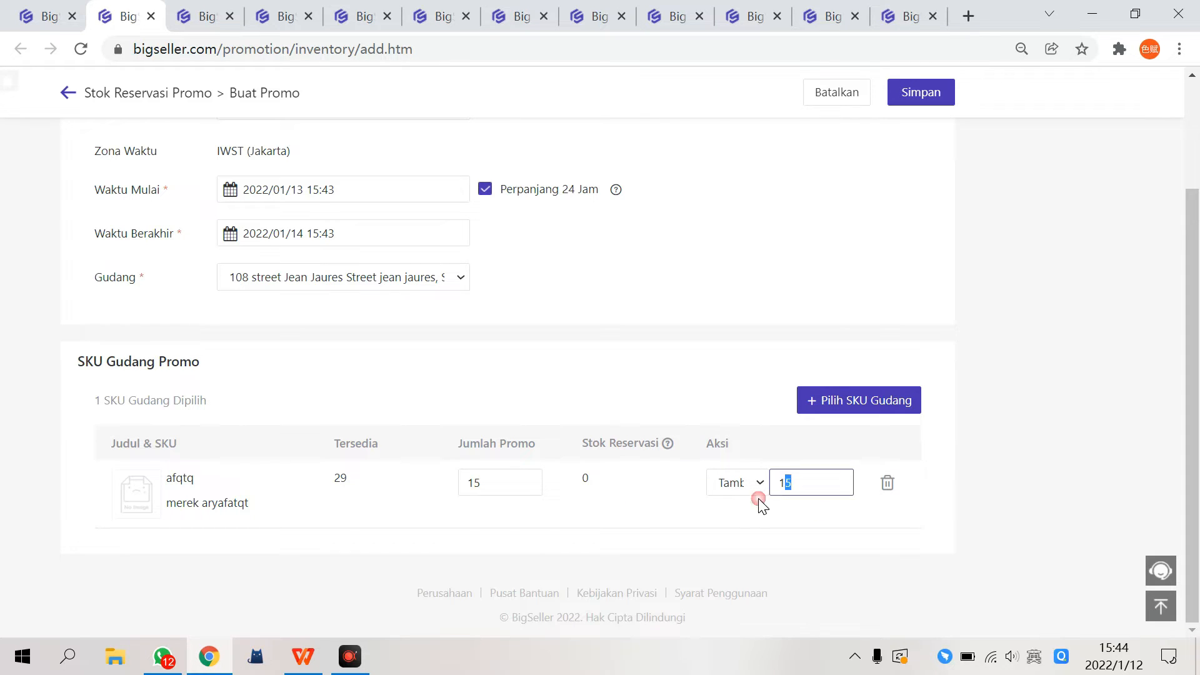
# Step: Check the promo quantity and reserved stock entries of SKU merek aryafatqt and save the promo
pyautogui.click(759, 502)
pyautogui.moveTo(589, 480); pyautogui.dragTo(562, 488)
pyautogui.click(494, 485)
pyautogui.click(619, 499)
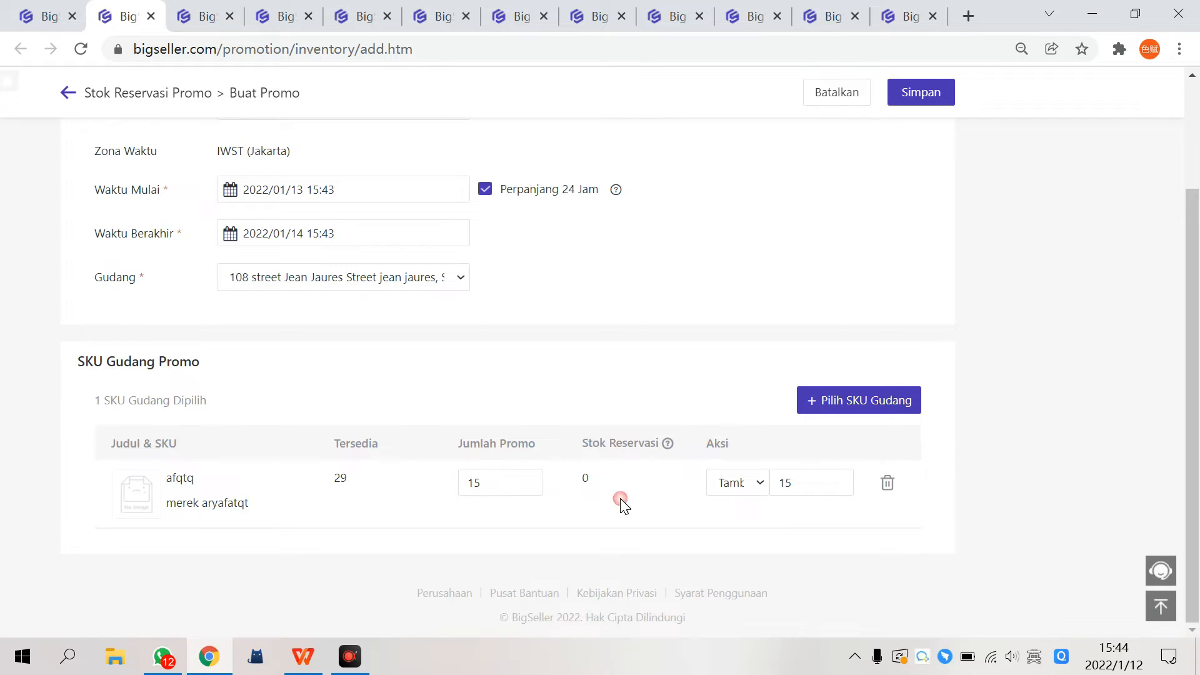
pyautogui.doubleClick(809, 480)
pyautogui.click(798, 515)
pyautogui.click(798, 482)
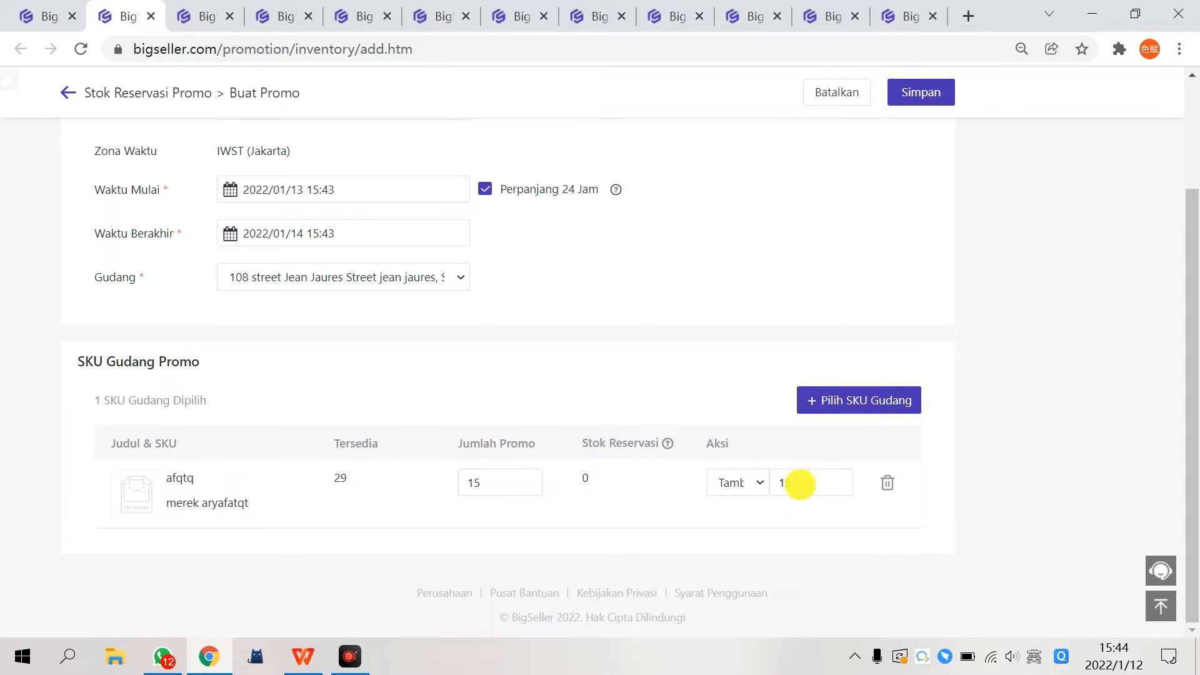
pyautogui.click(776, 518)
pyautogui.scroll(2, 814, 469)
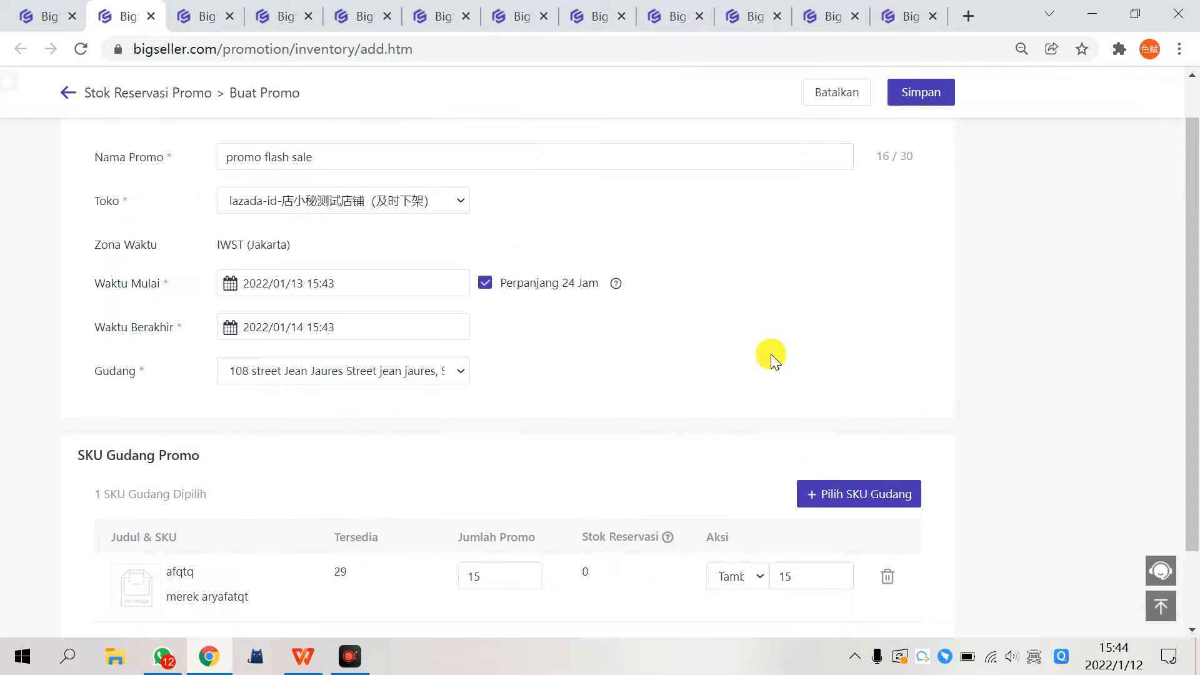
pyautogui.scroll(-2, 771, 354)
pyautogui.click(929, 100)
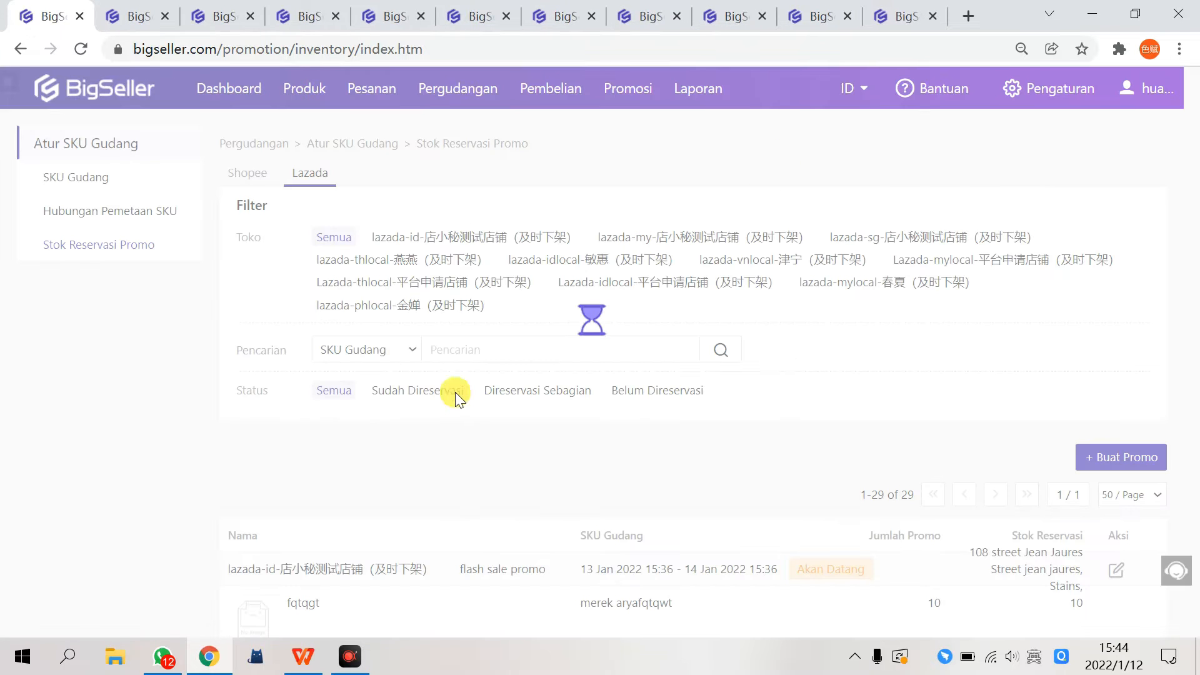
# Step: Examine the store, promo name and product of the saved promo flash sale in the Lazada promo list
pyautogui.scroll(-5, 423, 461)
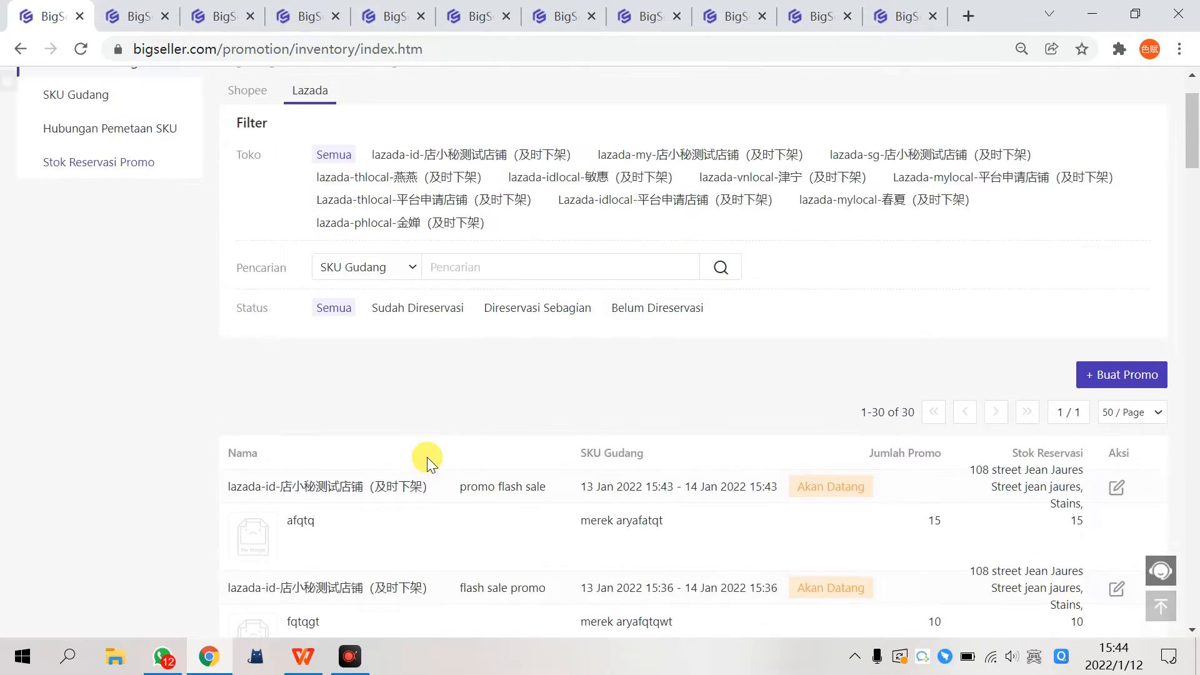
pyautogui.scroll(2, 402, 436)
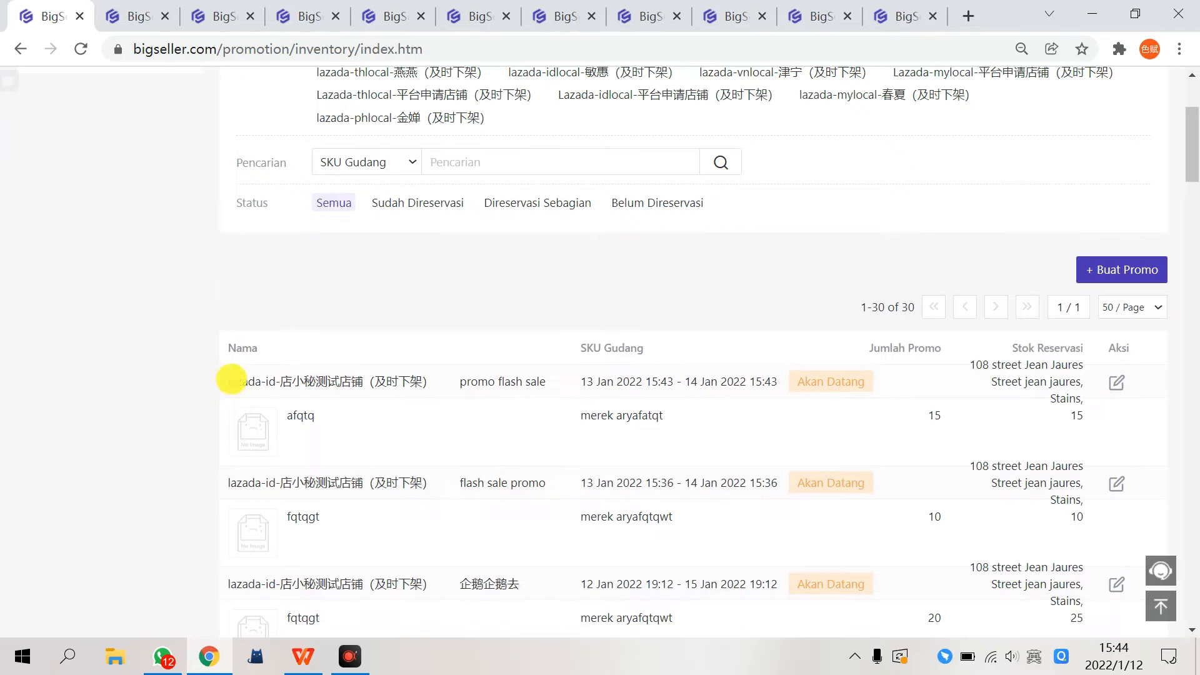
pyautogui.moveTo(231, 380); pyautogui.dragTo(550, 384)
pyautogui.click(456, 381)
pyautogui.click(482, 403)
pyautogui.moveTo(315, 417)
pyautogui.mouseDown()
pyautogui.moveTo(290, 413)
pyautogui.moveTo(318, 416)
pyautogui.mouseUp()
pyautogui.click(318, 421)
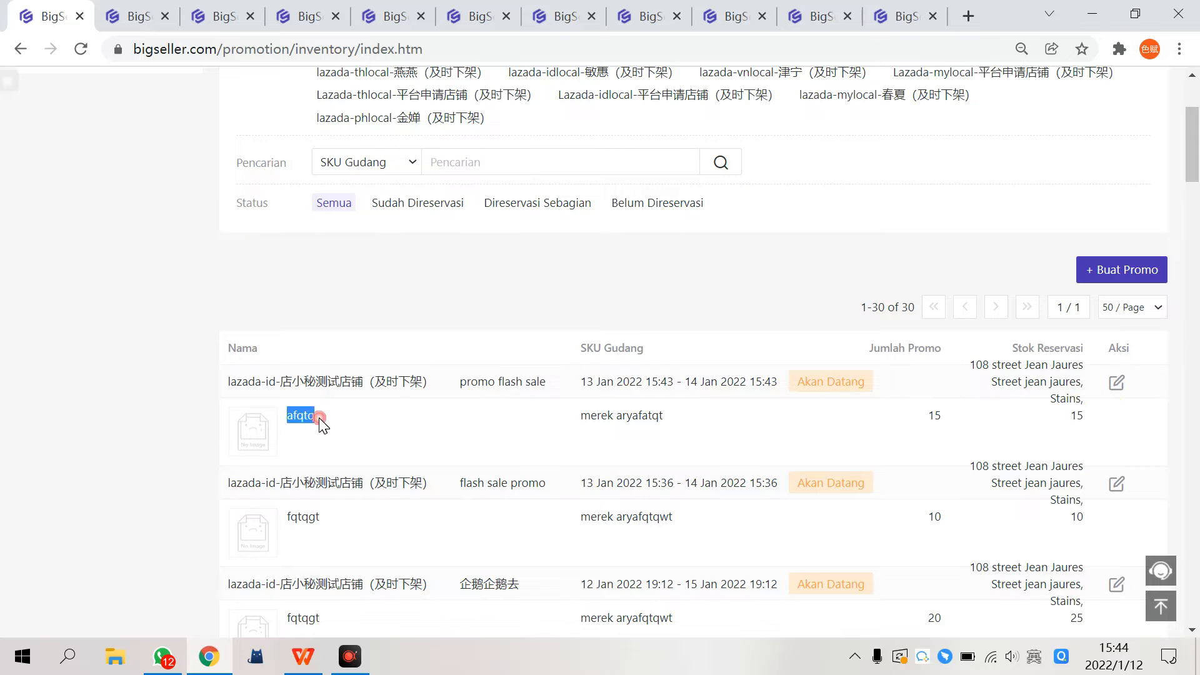
pyautogui.click(318, 417)
# Step: Examine the promo quantity and reserved stock of SKU merek aryafatqt in the promo flash sale entry
pyautogui.moveTo(868, 355); pyautogui.dragTo(942, 351)
pyautogui.click(928, 419)
pyautogui.moveTo(928, 420); pyautogui.dragTo(951, 422)
pyautogui.click(936, 425)
pyautogui.moveTo(1037, 349); pyautogui.dragTo(1090, 357)
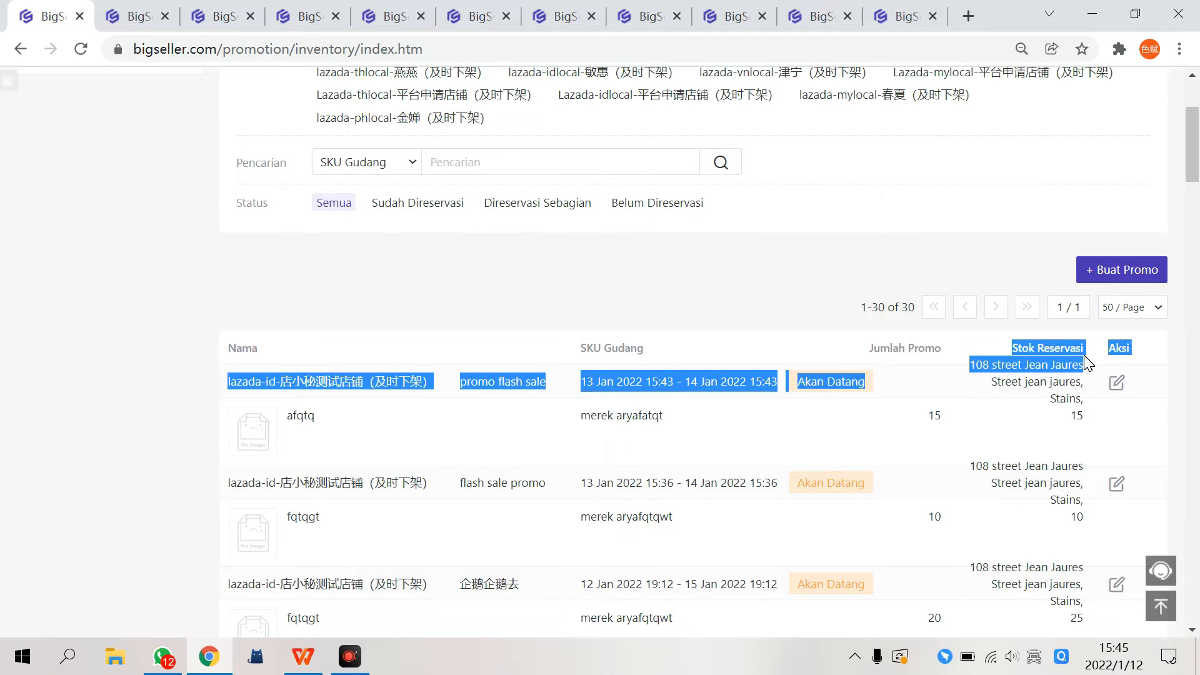
pyautogui.click(1061, 415)
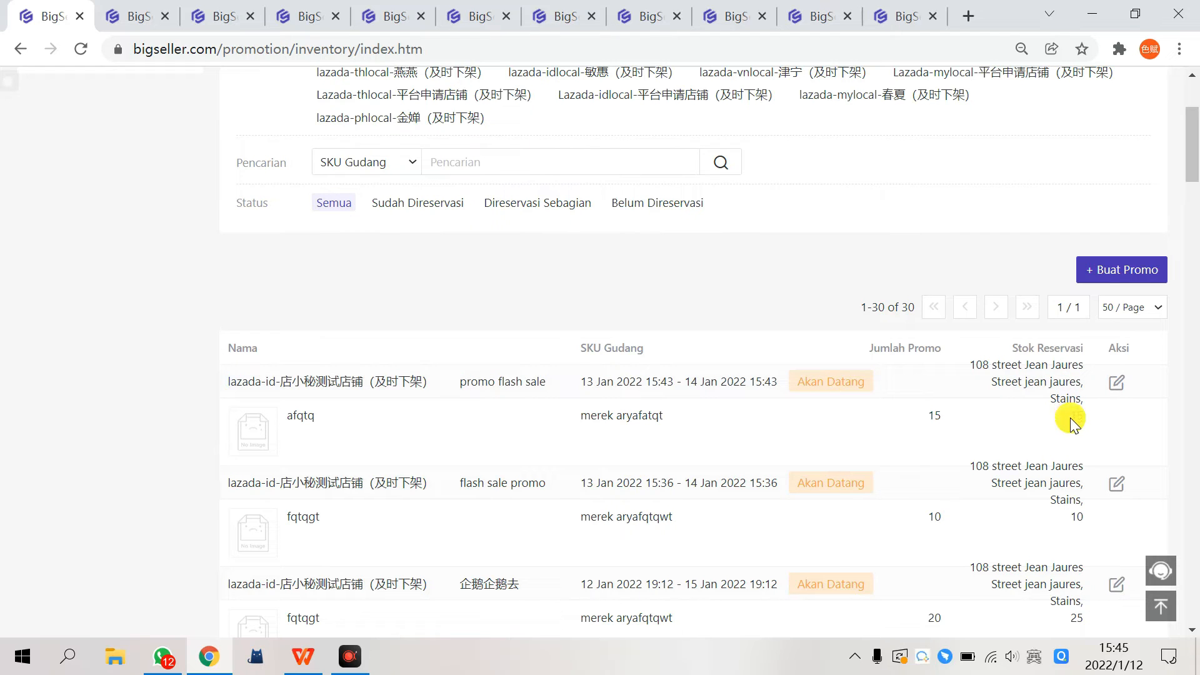
pyautogui.moveTo(1074, 424); pyautogui.dragTo(1054, 447)
pyautogui.click(1055, 432)
pyautogui.scroll(1, 1020, 430)
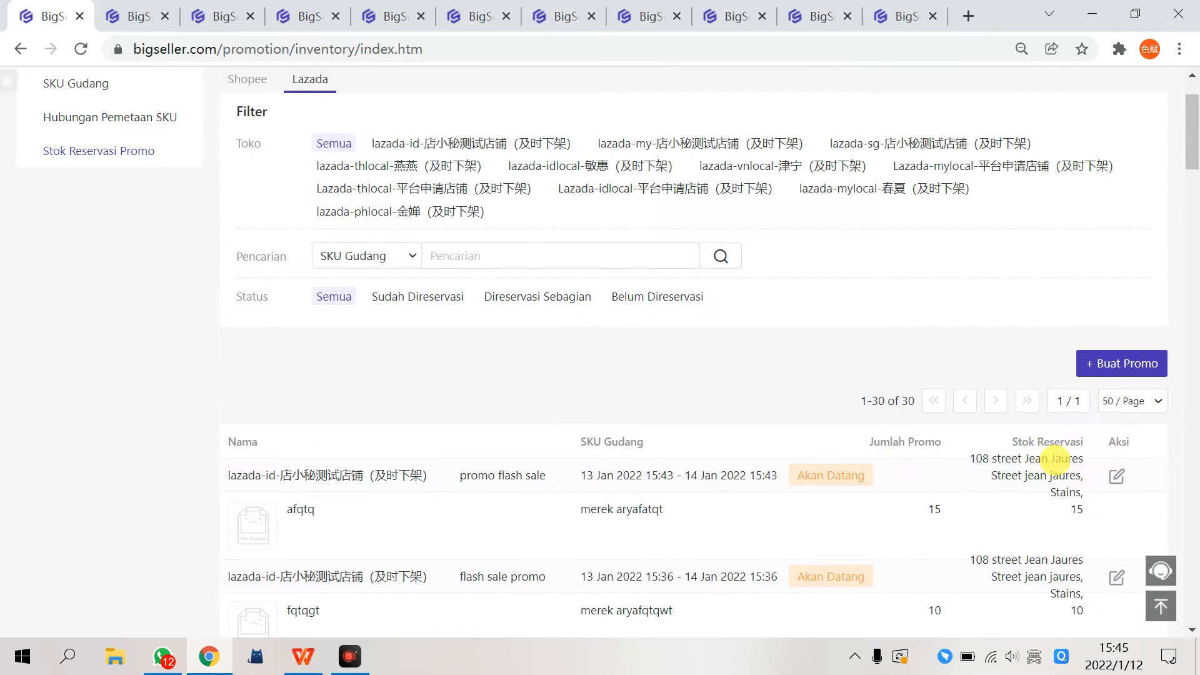
pyautogui.moveTo(1064, 510); pyautogui.dragTo(1088, 523)
pyautogui.click(1071, 512)
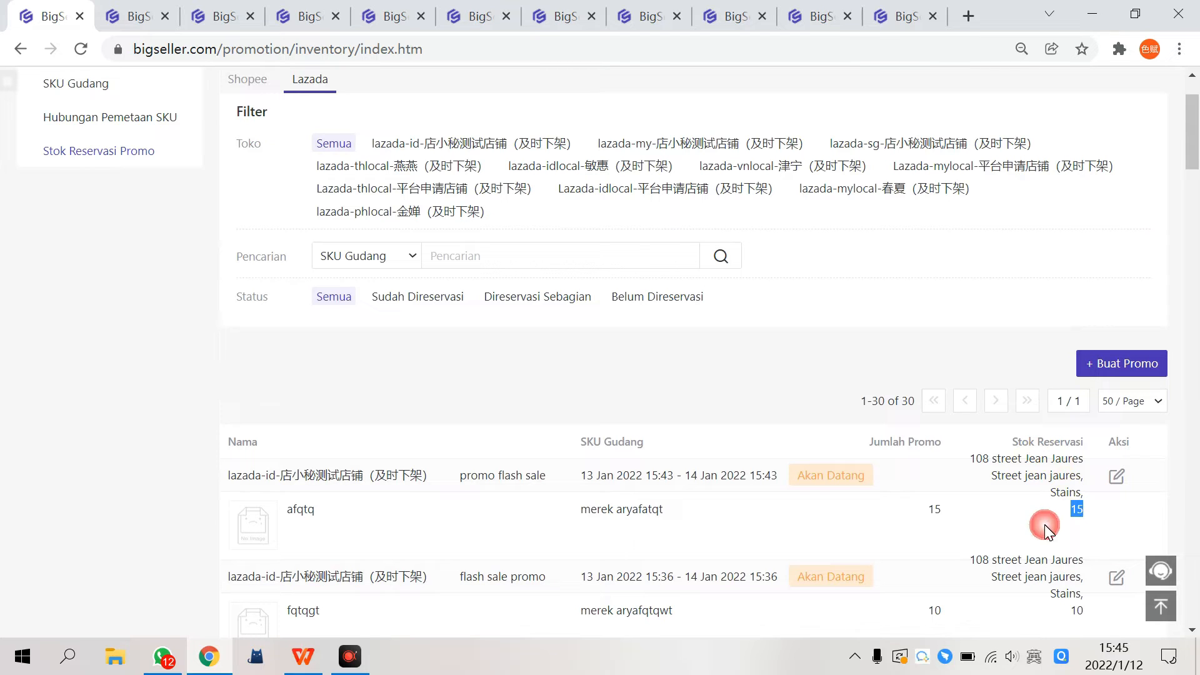
# Step: Compare the promo quantity with the reserved stock of promo flash sale and look over the neighbouring promos
pyautogui.moveTo(919, 514); pyautogui.dragTo(948, 521)
pyautogui.click(941, 513)
pyautogui.scroll(2, 708, 437)
pyautogui.scroll(-4, 944, 445)
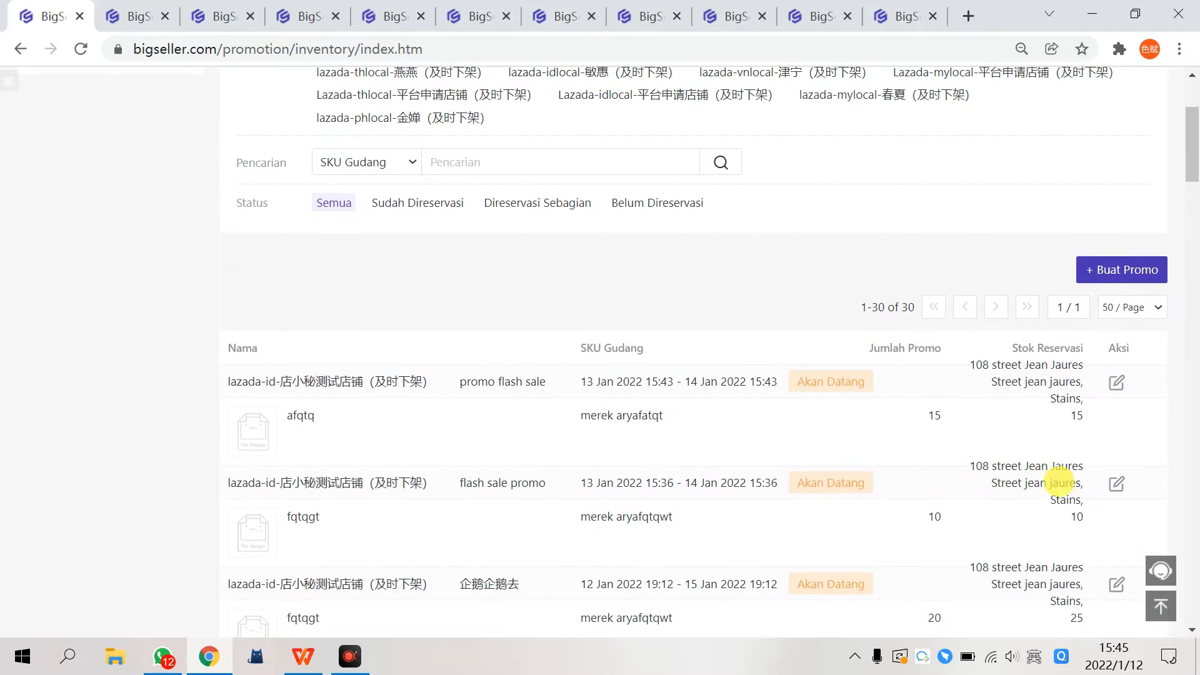
pyautogui.scroll(-3, 1001, 475)
pyautogui.scroll(5, 951, 469)
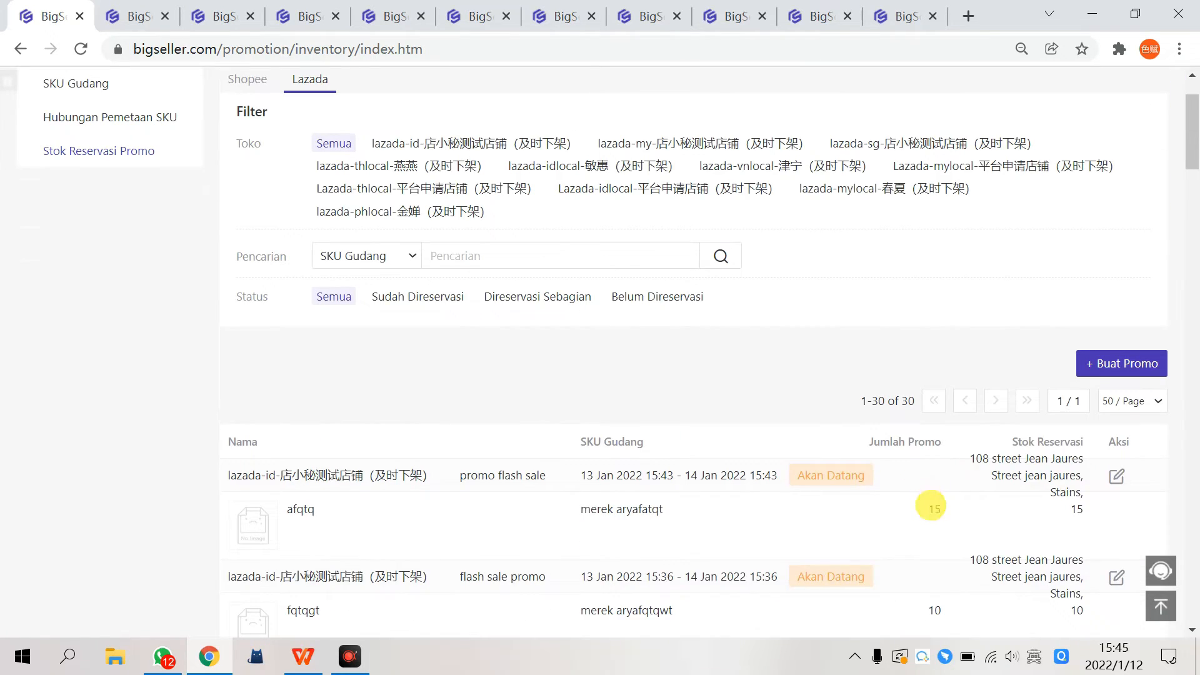
pyautogui.doubleClick(931, 506)
pyautogui.click(1065, 514)
pyautogui.click(1141, 361)
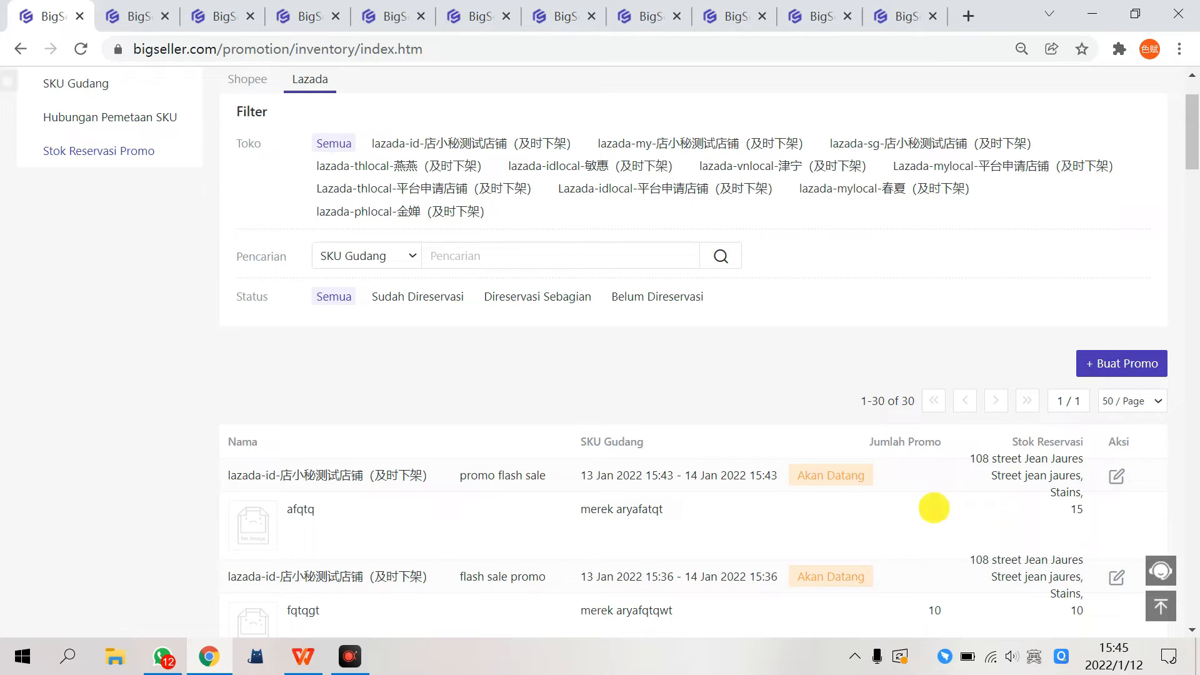
pyautogui.scroll(2, 934, 508)
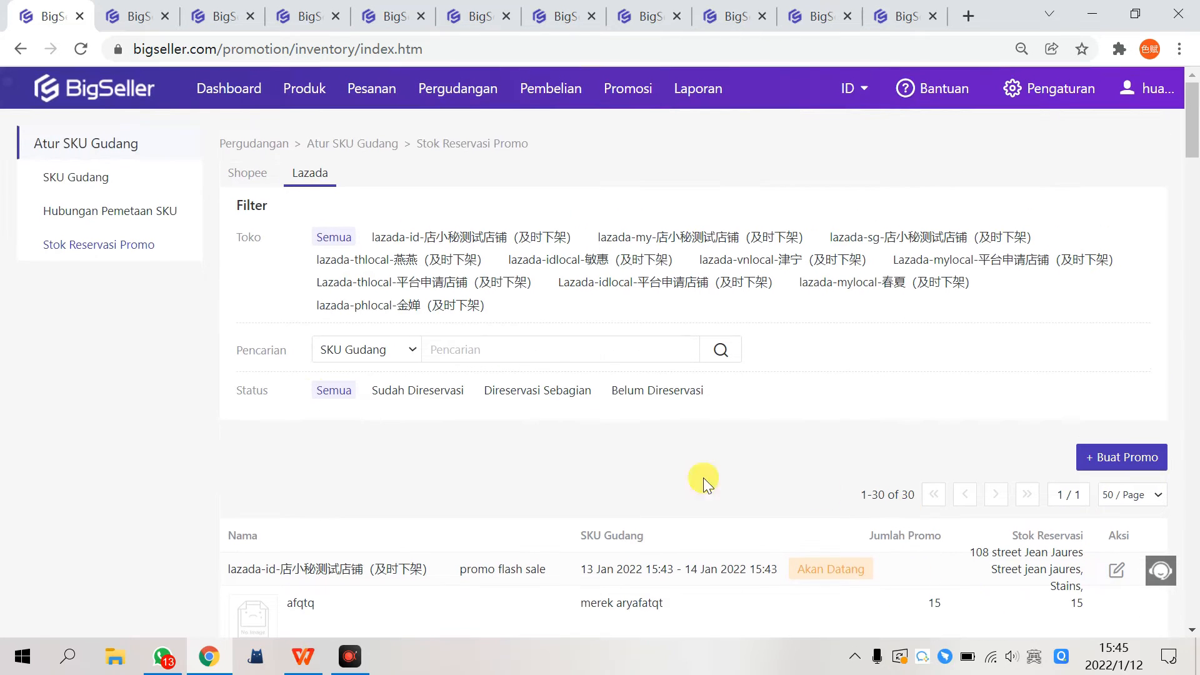
# Step: Show the Shopee reserved stock promos and examine the Jumlah Promo and Stok Reservasi & Gudang columns
pyautogui.click(249, 175)
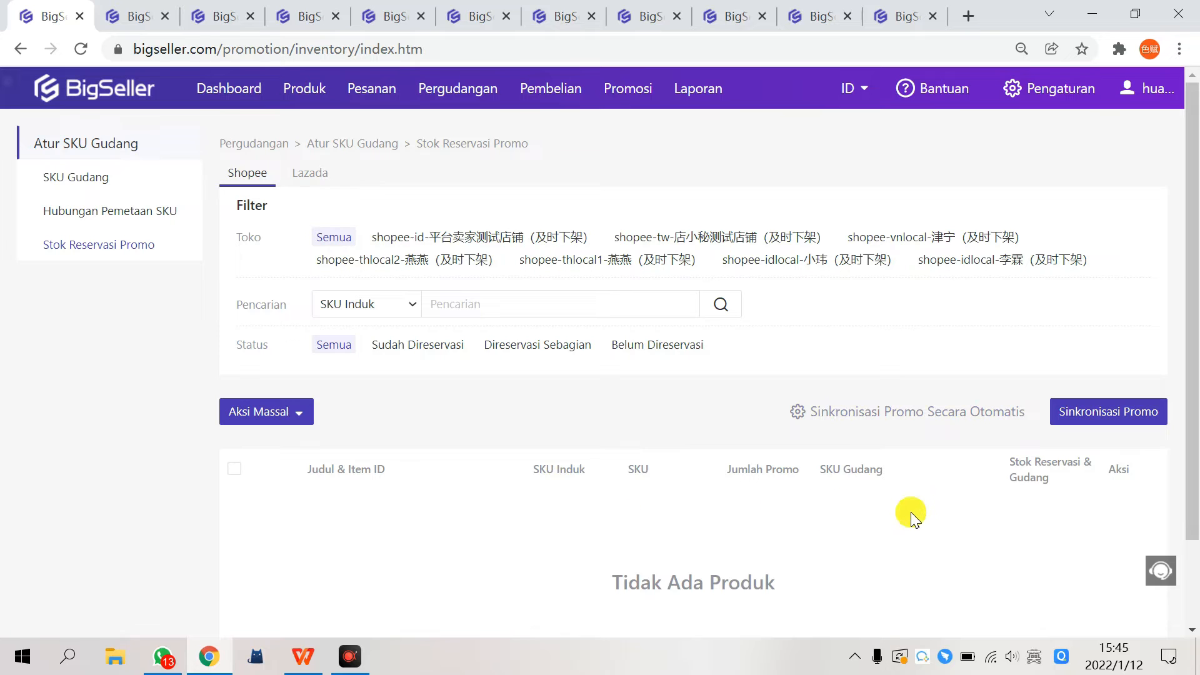
pyautogui.scroll(-2, 755, 533)
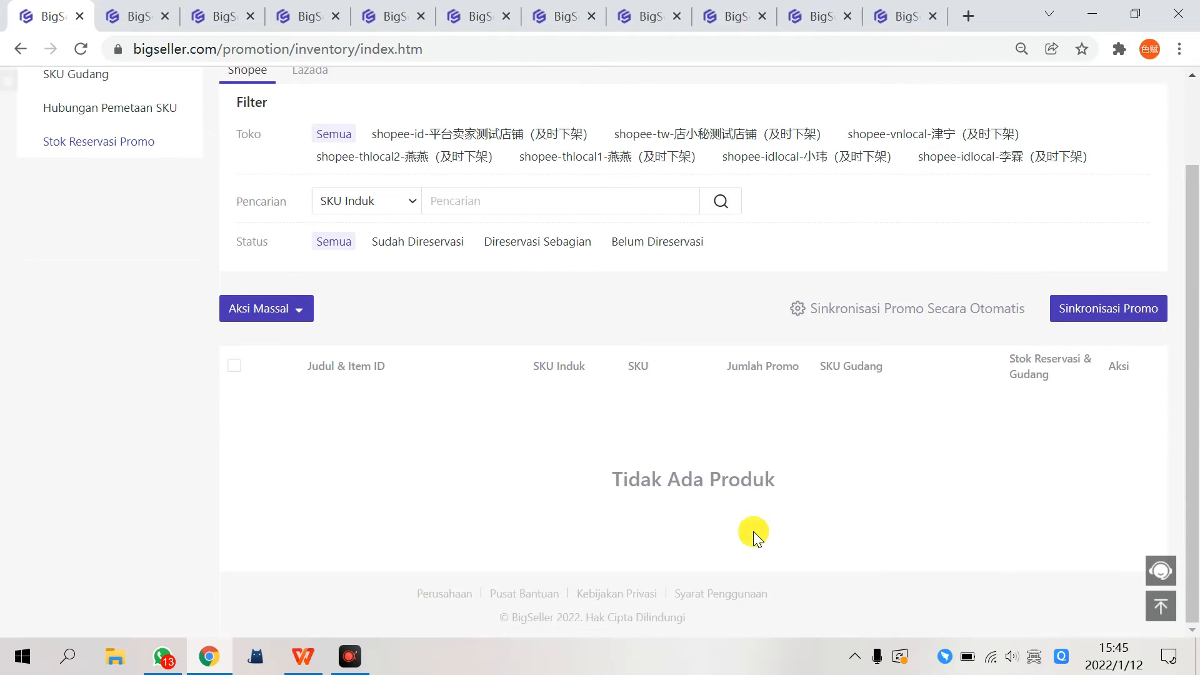
pyautogui.scroll(2, 868, 450)
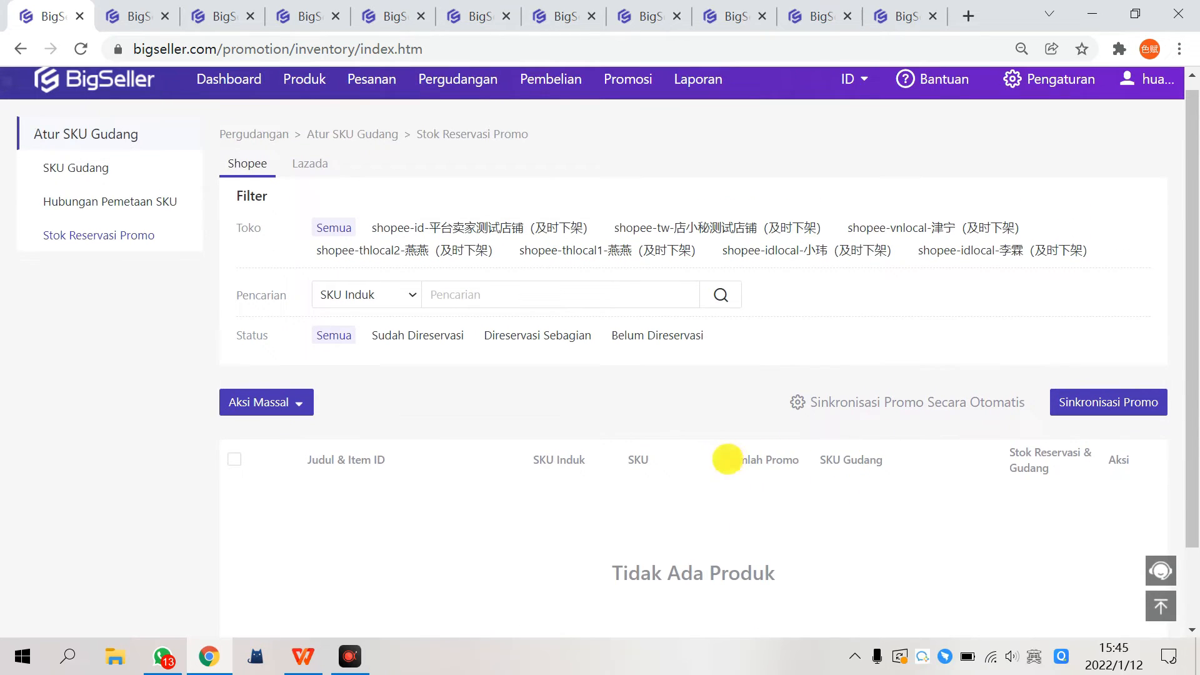
pyautogui.moveTo(727, 459); pyautogui.dragTo(784, 462)
pyautogui.click(834, 485)
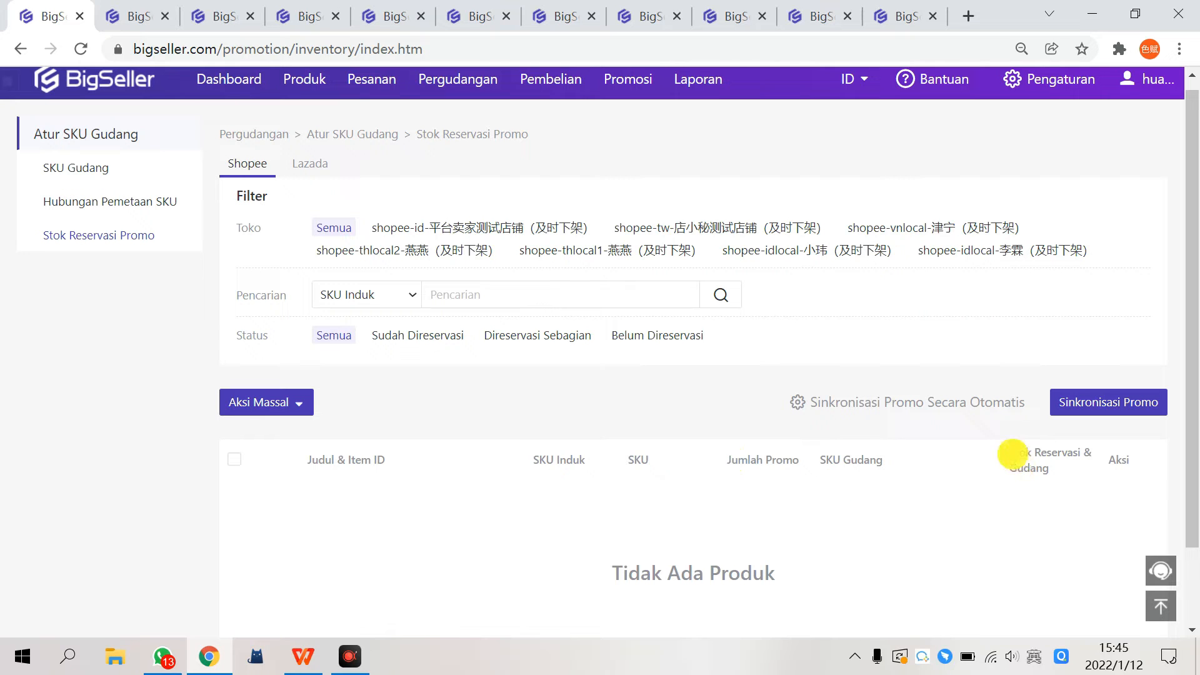
pyautogui.moveTo(1013, 454); pyautogui.dragTo(1069, 475)
pyautogui.click(1031, 478)
pyautogui.moveTo(724, 461); pyautogui.dragTo(799, 463)
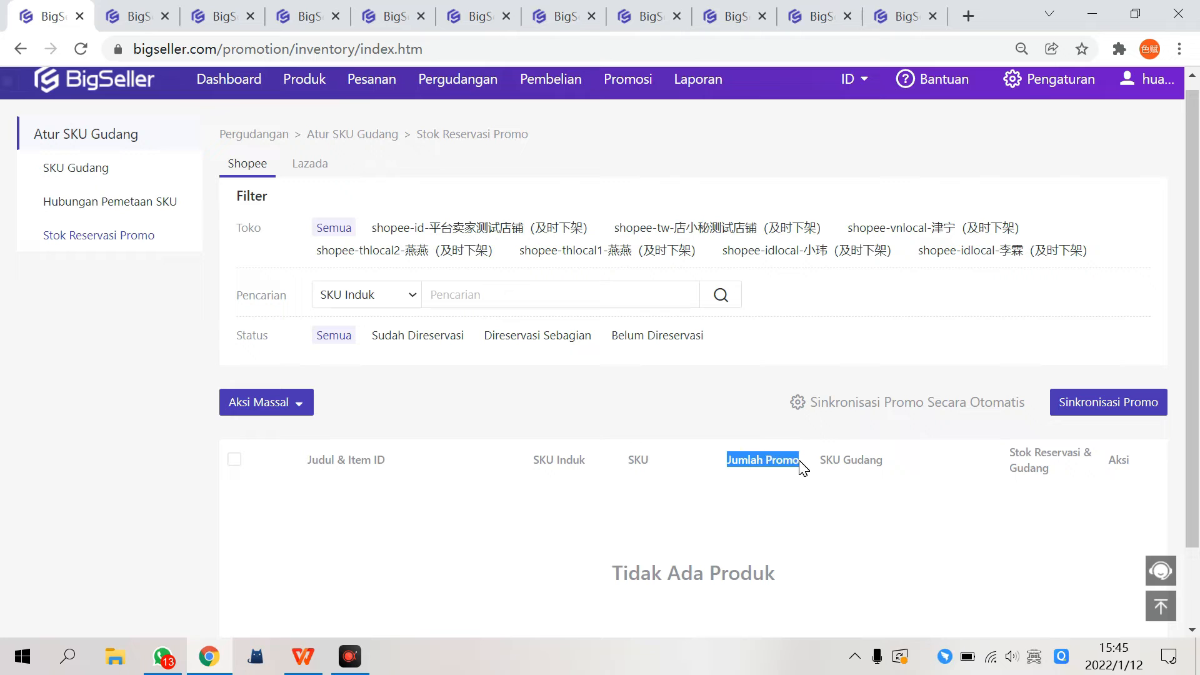
pyautogui.click(753, 499)
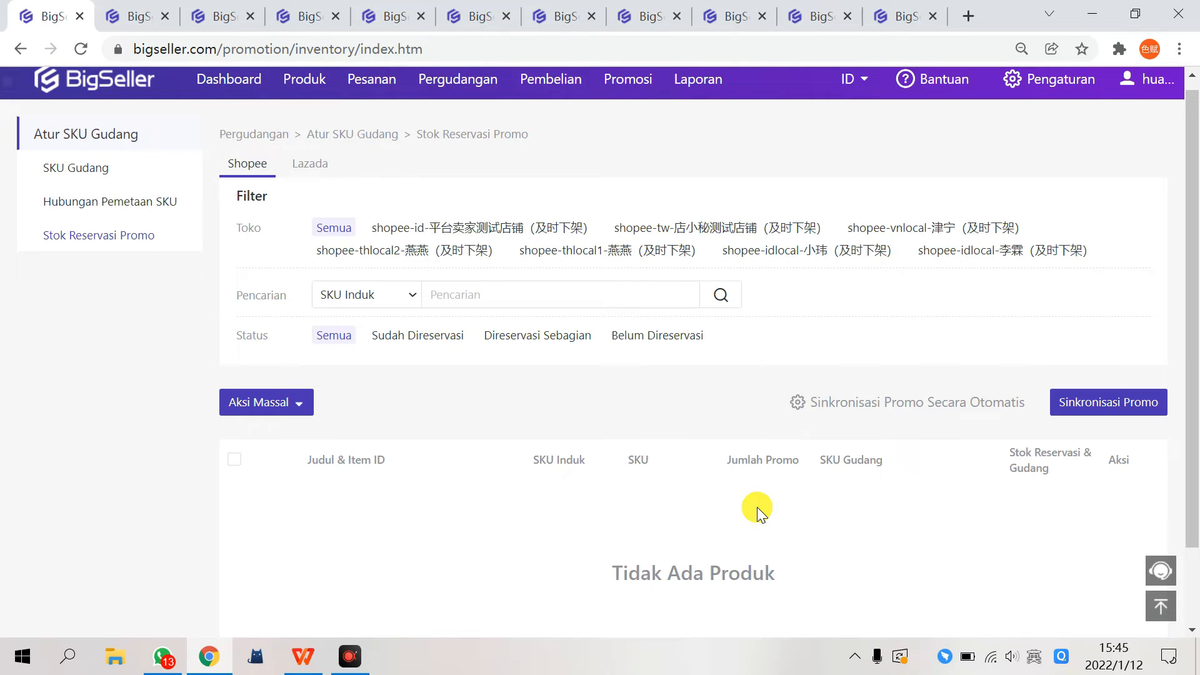
pyautogui.click(757, 508)
pyautogui.moveTo(1011, 450); pyautogui.dragTo(1068, 476)
pyautogui.click(1027, 495)
# Step: Return to the Lazada promos and review the promo quantity and reserved stock of promo flash sale
pyautogui.click(313, 163)
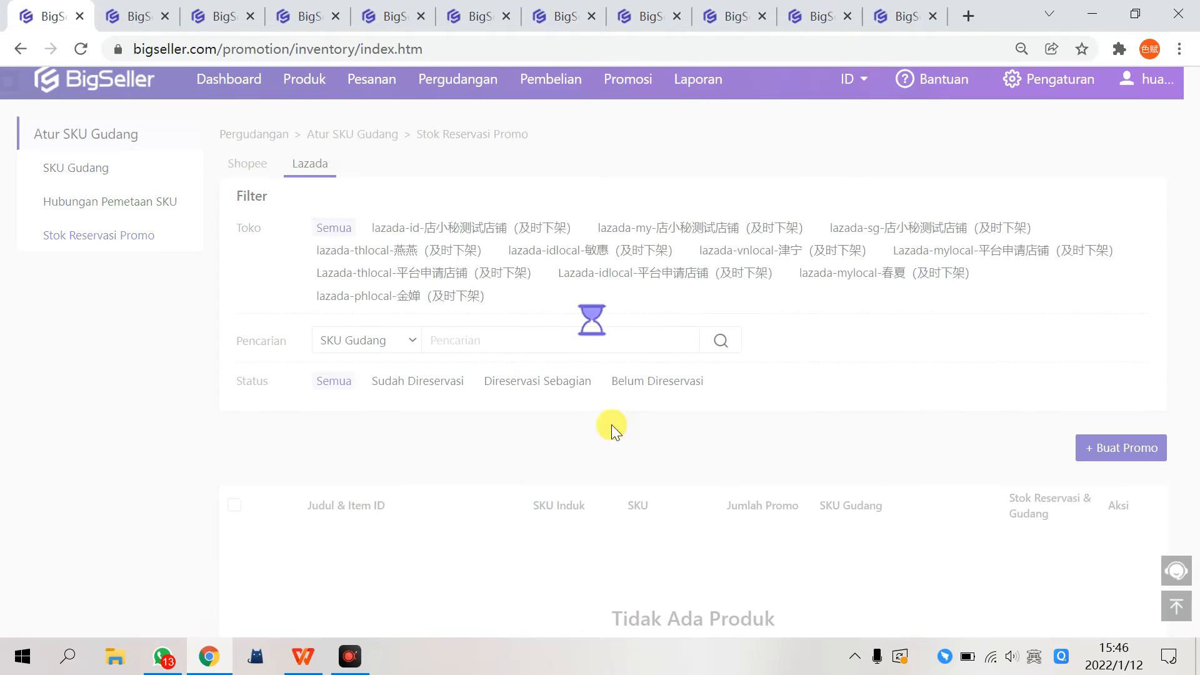
pyautogui.scroll(-2, 724, 527)
pyautogui.scroll(1, 498, 477)
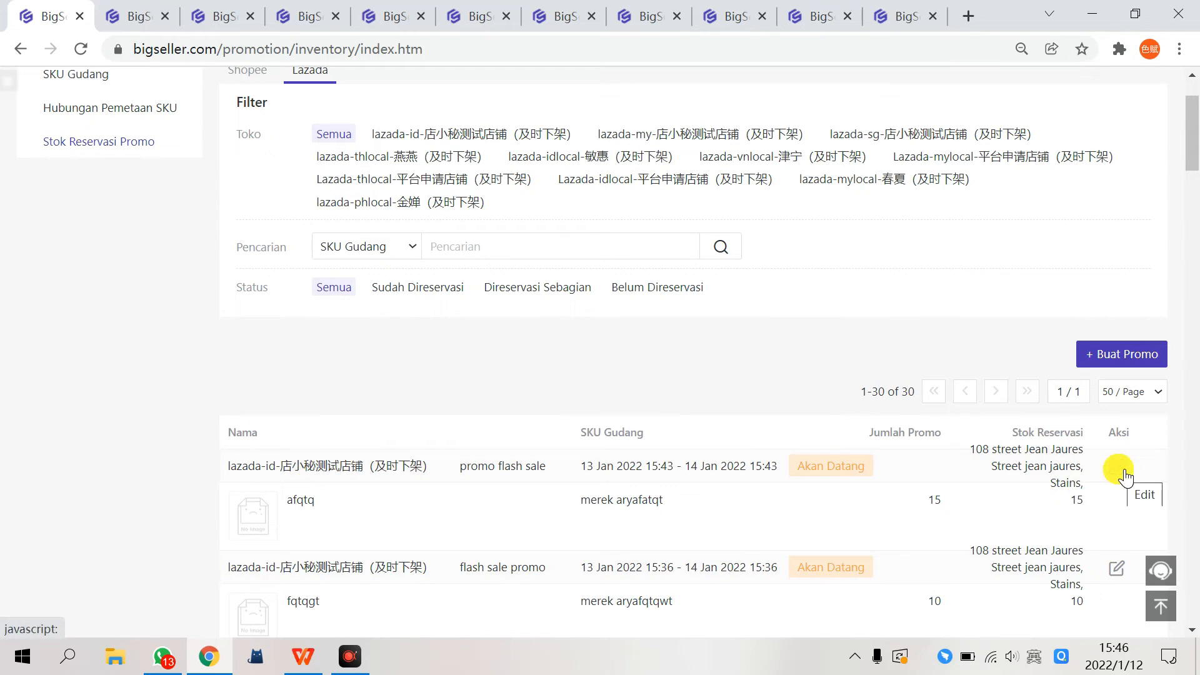
pyautogui.scroll(2, 504, 394)
pyautogui.scroll(-1, 779, 442)
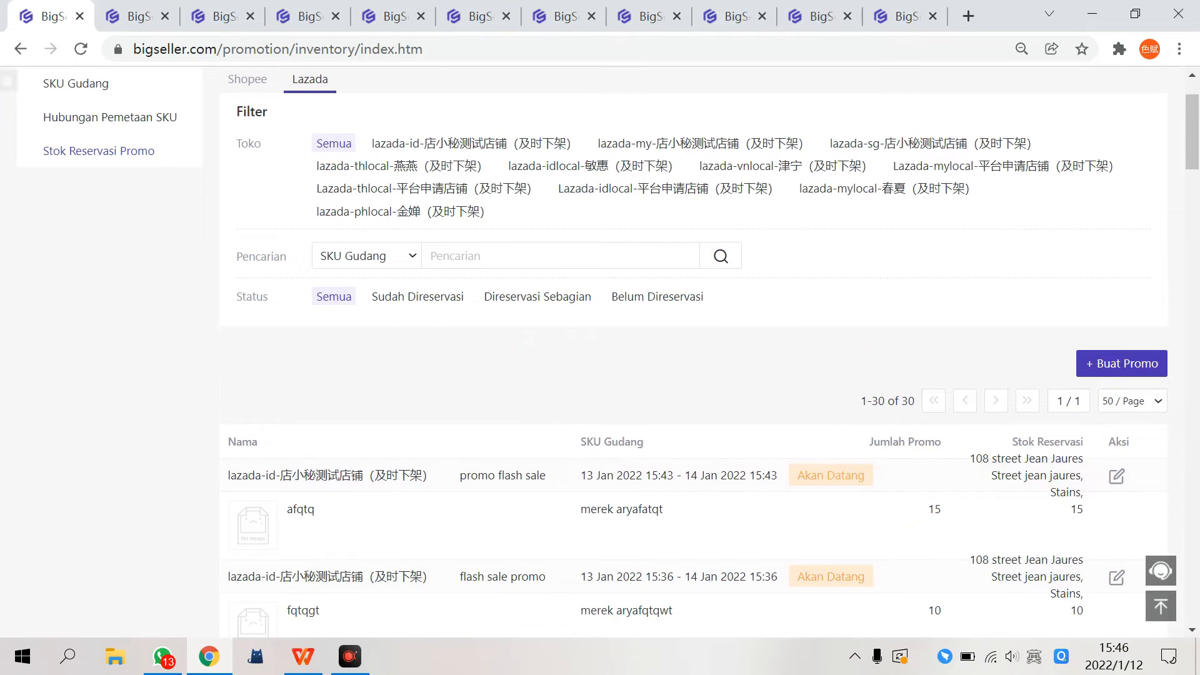
pyautogui.moveTo(925, 507); pyautogui.dragTo(964, 522)
pyautogui.click(962, 521)
pyautogui.moveTo(1073, 516); pyautogui.dragTo(1088, 516)
pyautogui.click(1088, 515)
pyautogui.click(1055, 524)
# Step: Open promo flash sale for editing and inspect its details and the reserved stock action quantity field
pyautogui.click(1120, 482)
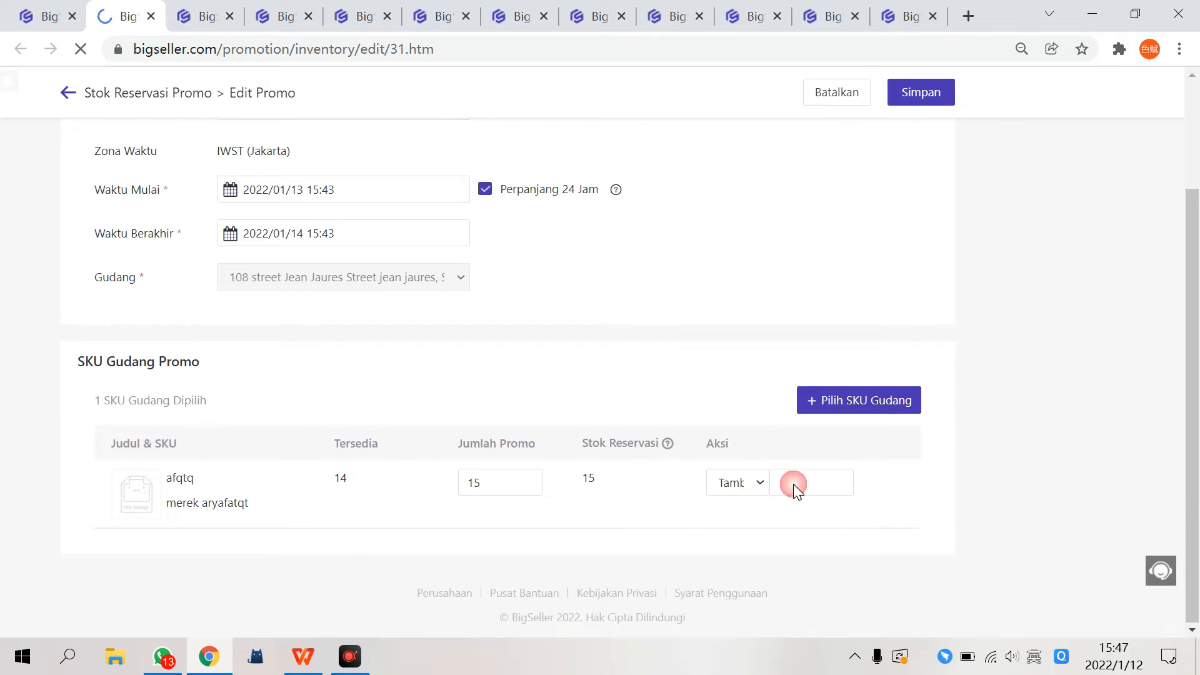
pyautogui.scroll(2, 782, 491)
pyautogui.scroll(-2, 779, 510)
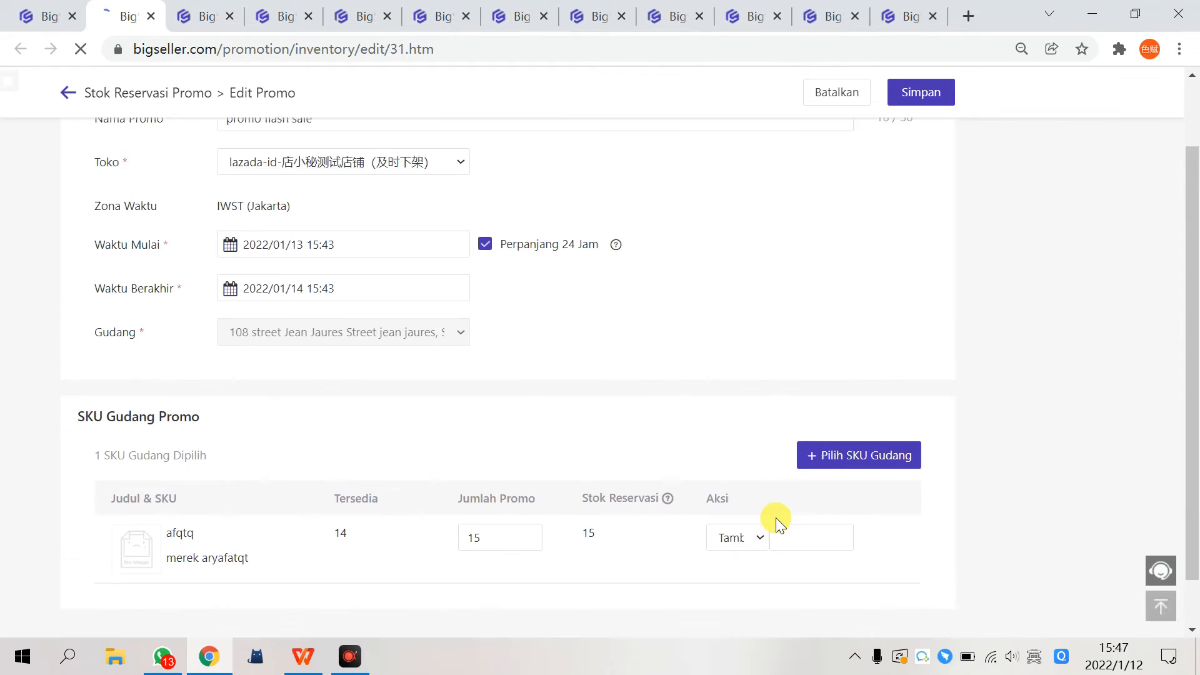
pyautogui.click(787, 485)
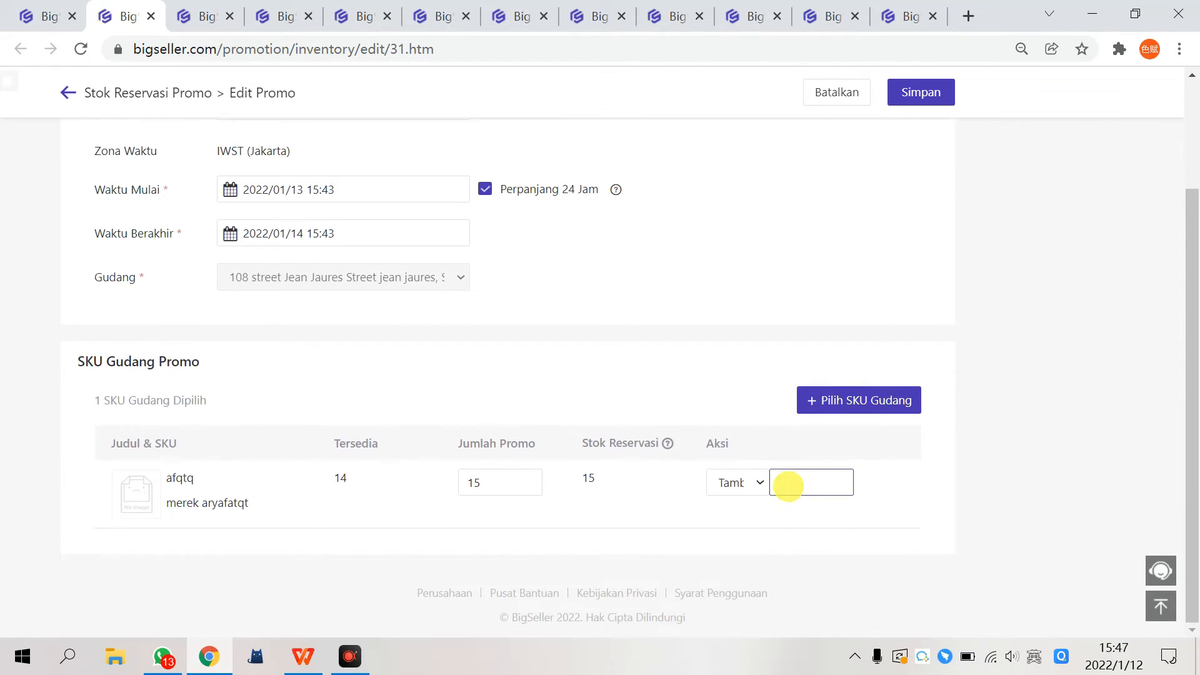
pyautogui.scroll(2, 756, 488)
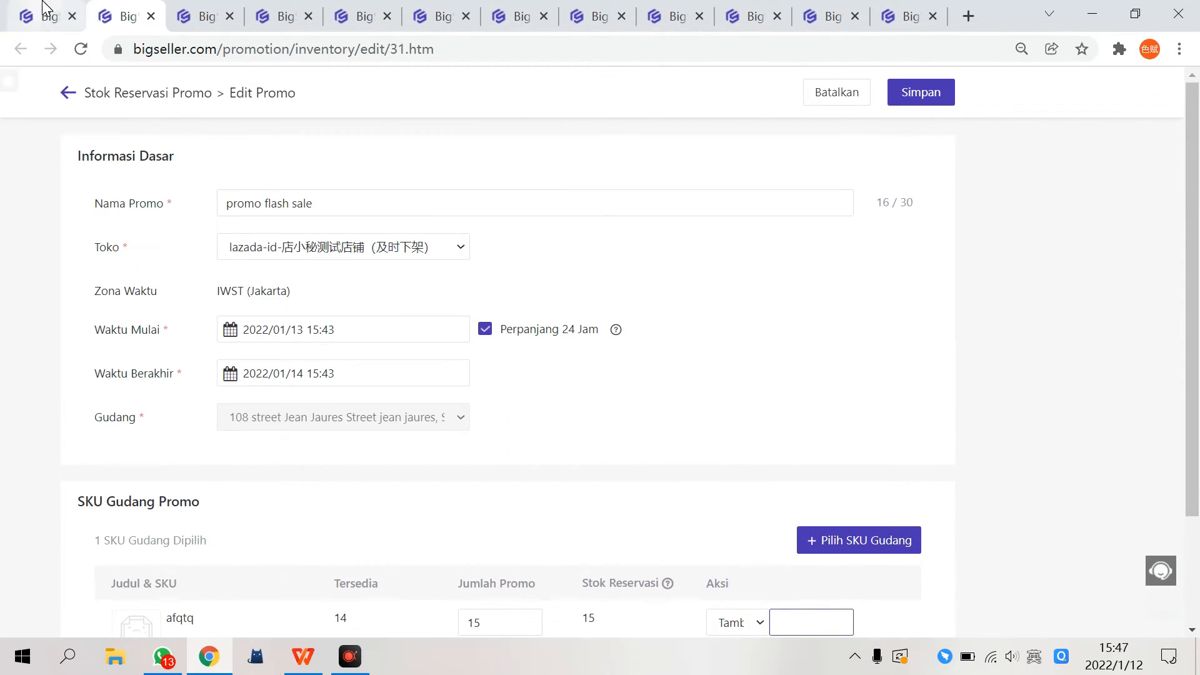
# Step: Go back to the Lazada promo list and look over the filters and listed promos
pyautogui.click(25, 16)
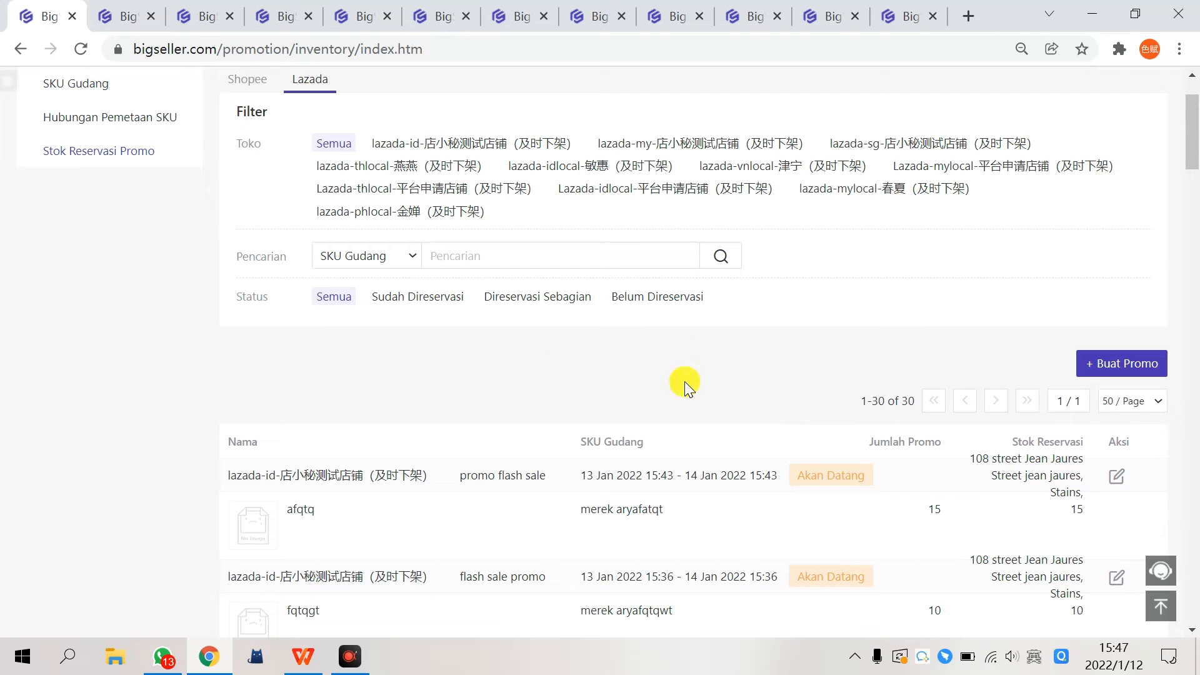
pyautogui.scroll(2, 688, 389)
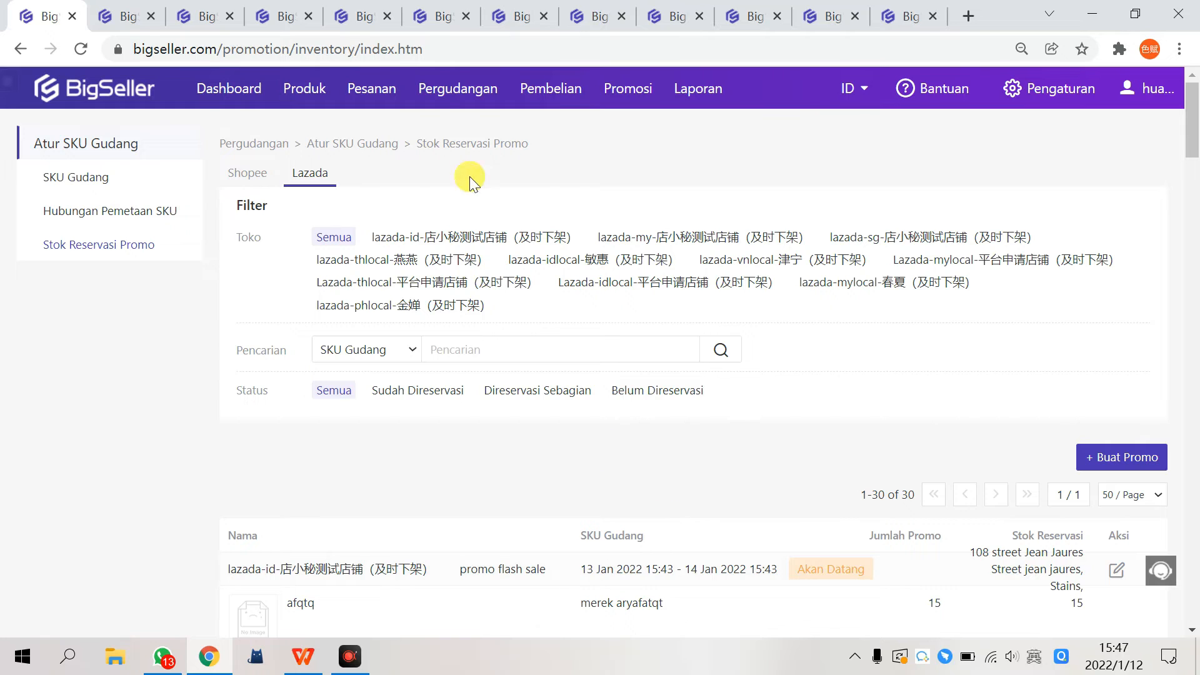
pyautogui.moveTo(475, 101)
pyautogui.scroll(-2, 531, 482)
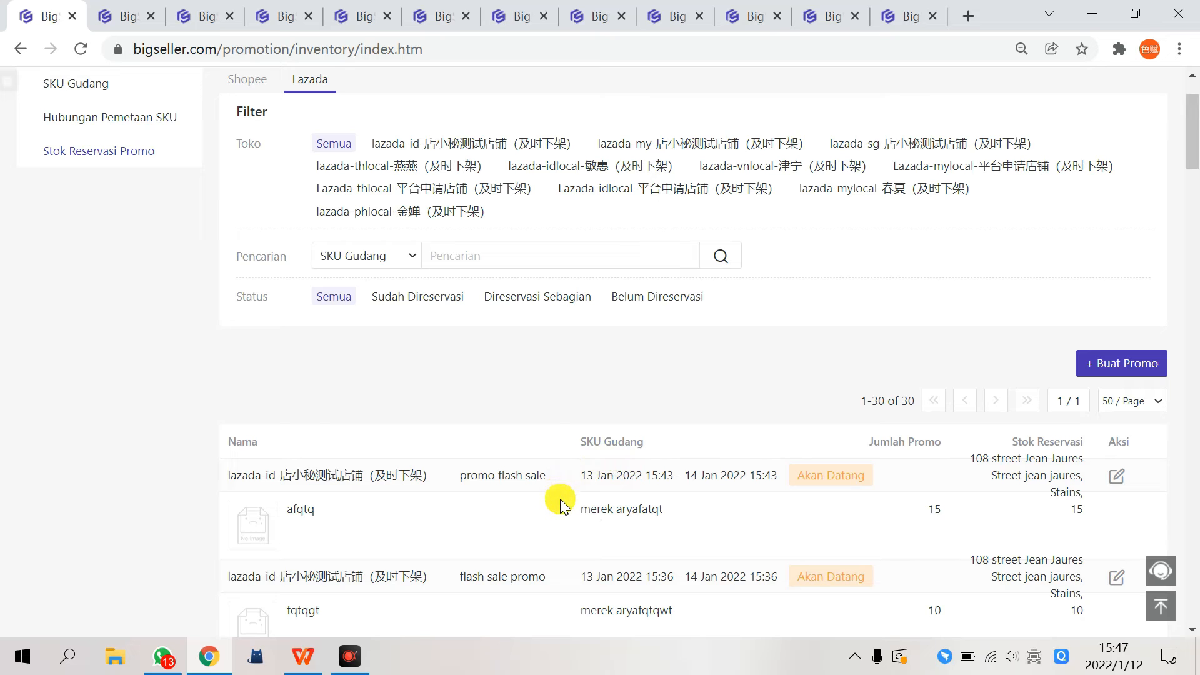
pyautogui.scroll(2, 561, 500)
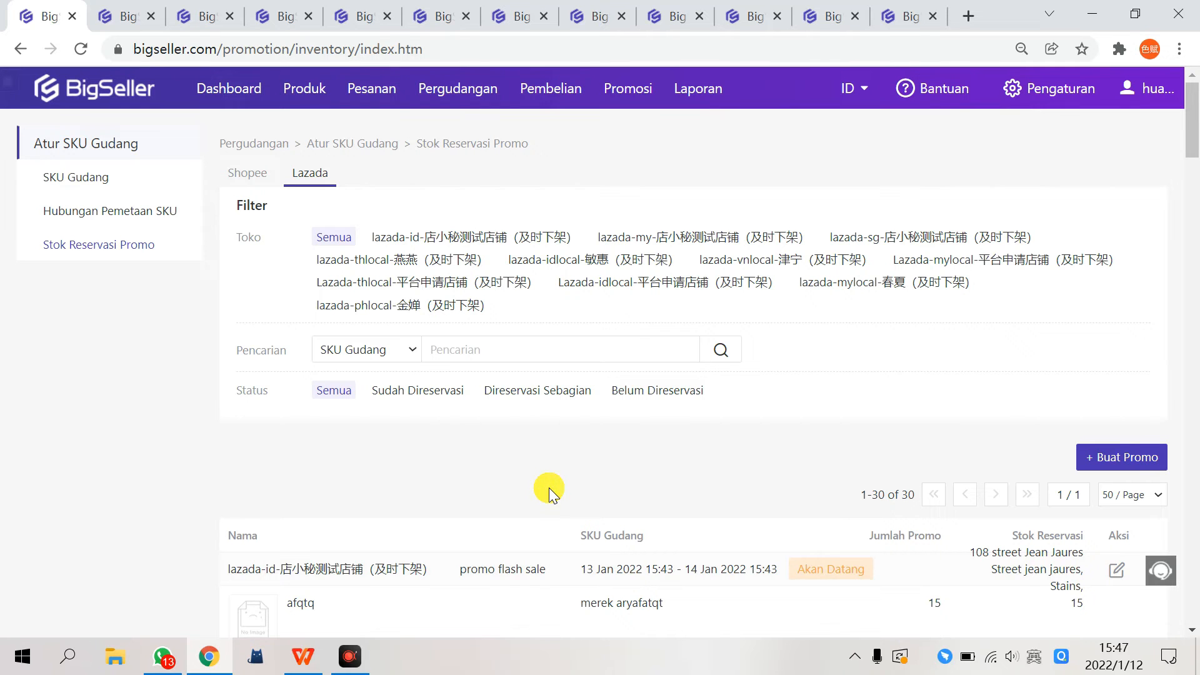
pyautogui.scroll(-2, 549, 488)
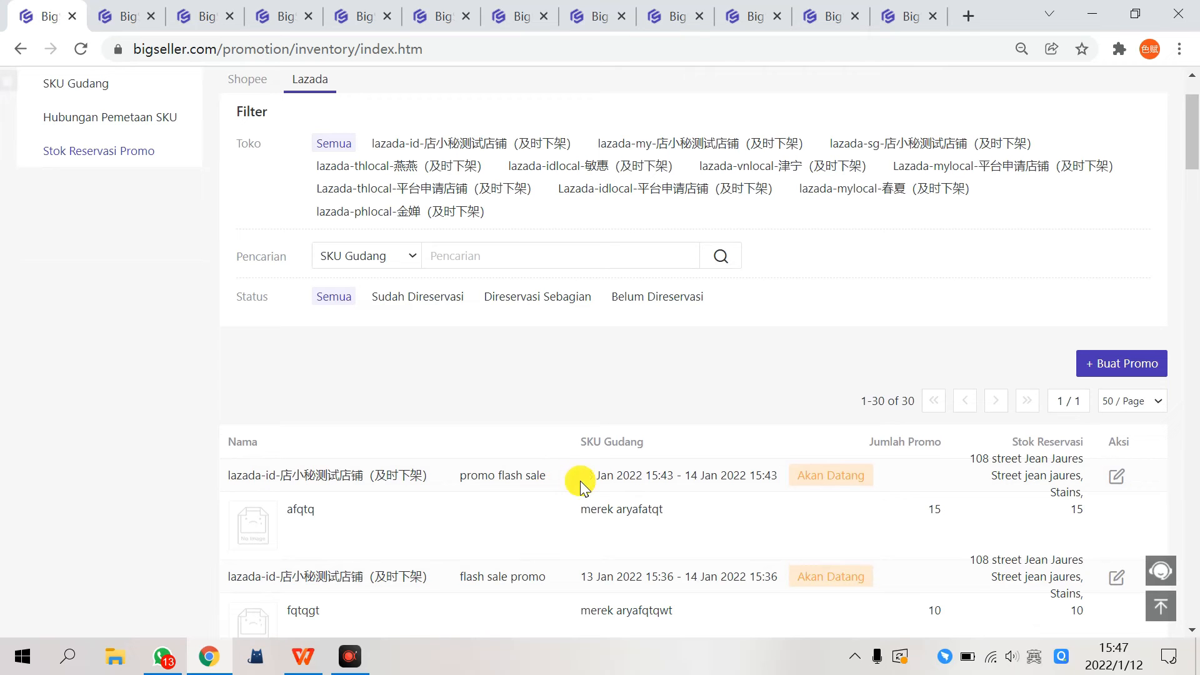
pyautogui.scroll(2, 572, 478)
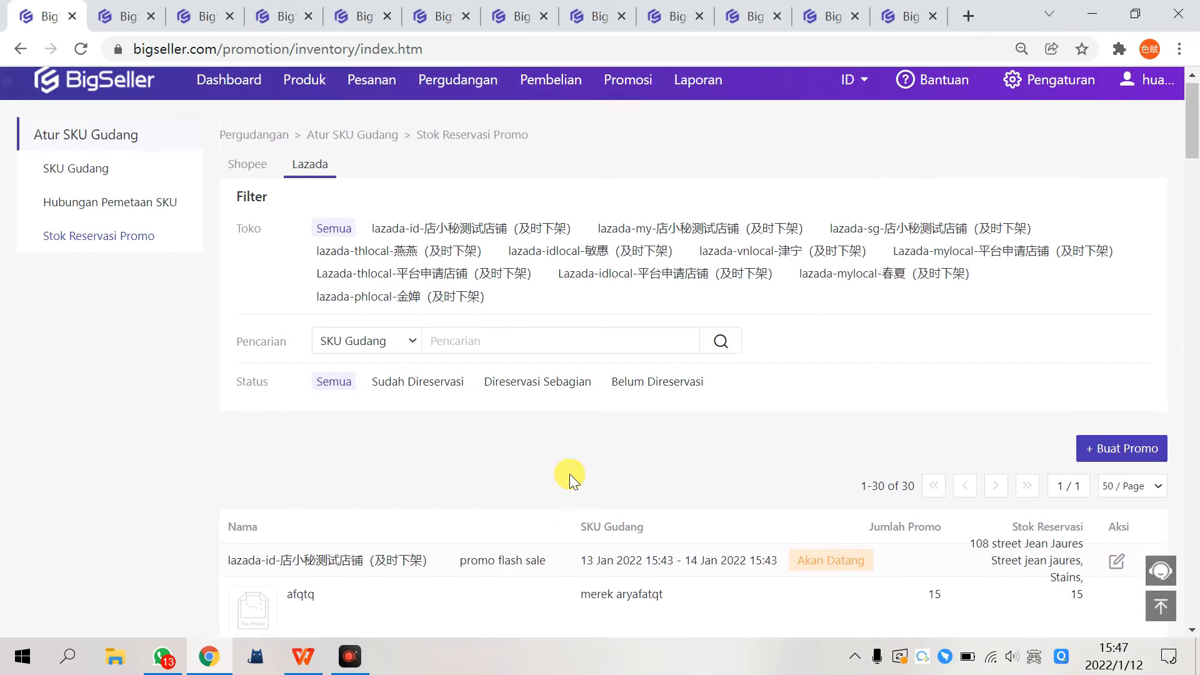
pyautogui.scroll(-2, 565, 479)
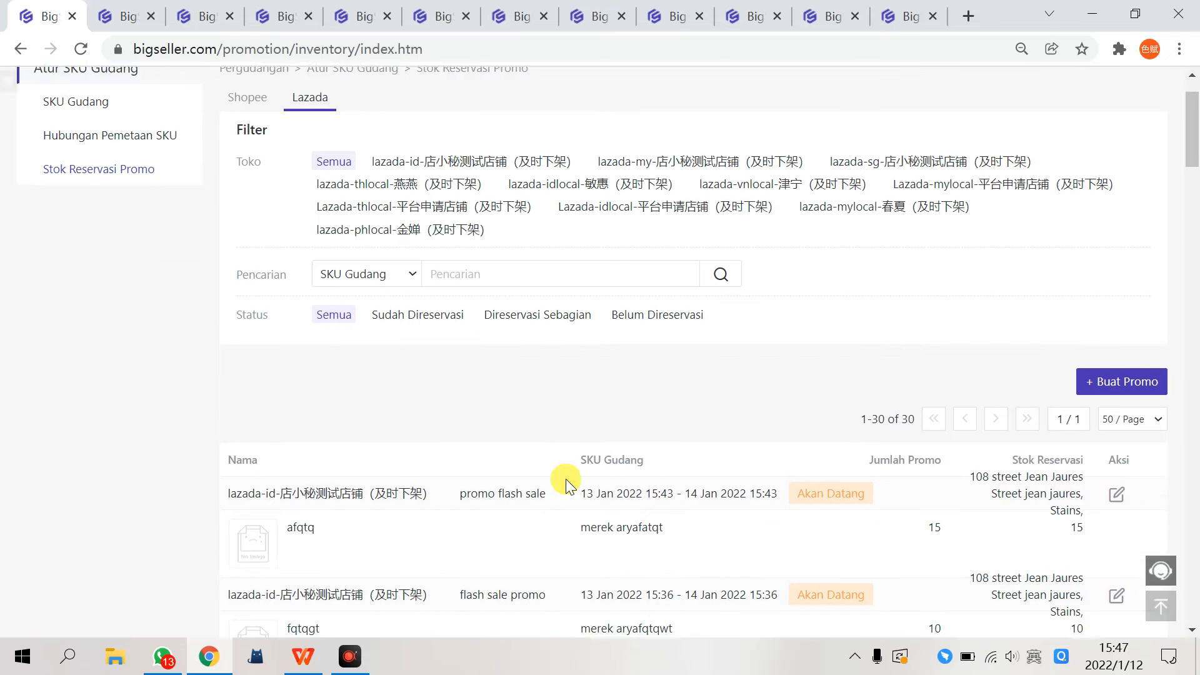
# Step: Open the Rincian Stok page from the Lazada promo list and look over the warehouse's SKU stock list
pyautogui.scroll(2, 566, 479)
pyautogui.moveTo(483, 82)
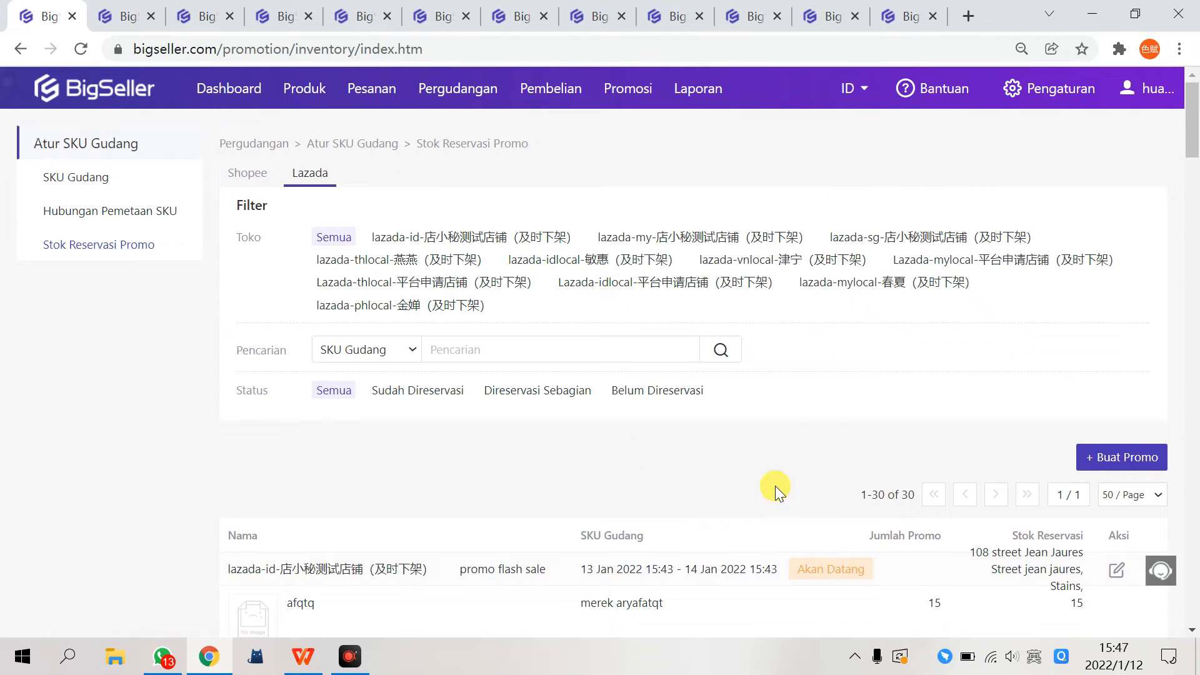
pyautogui.scroll(-3, 775, 486)
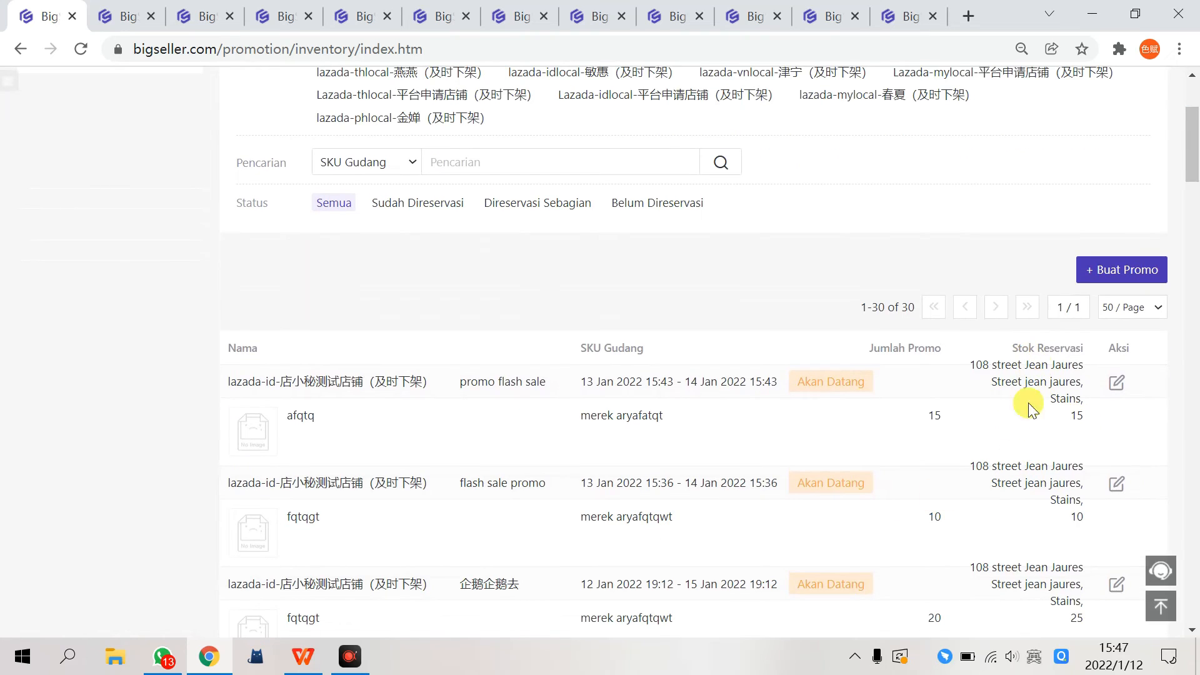
pyautogui.scroll(3, 508, 428)
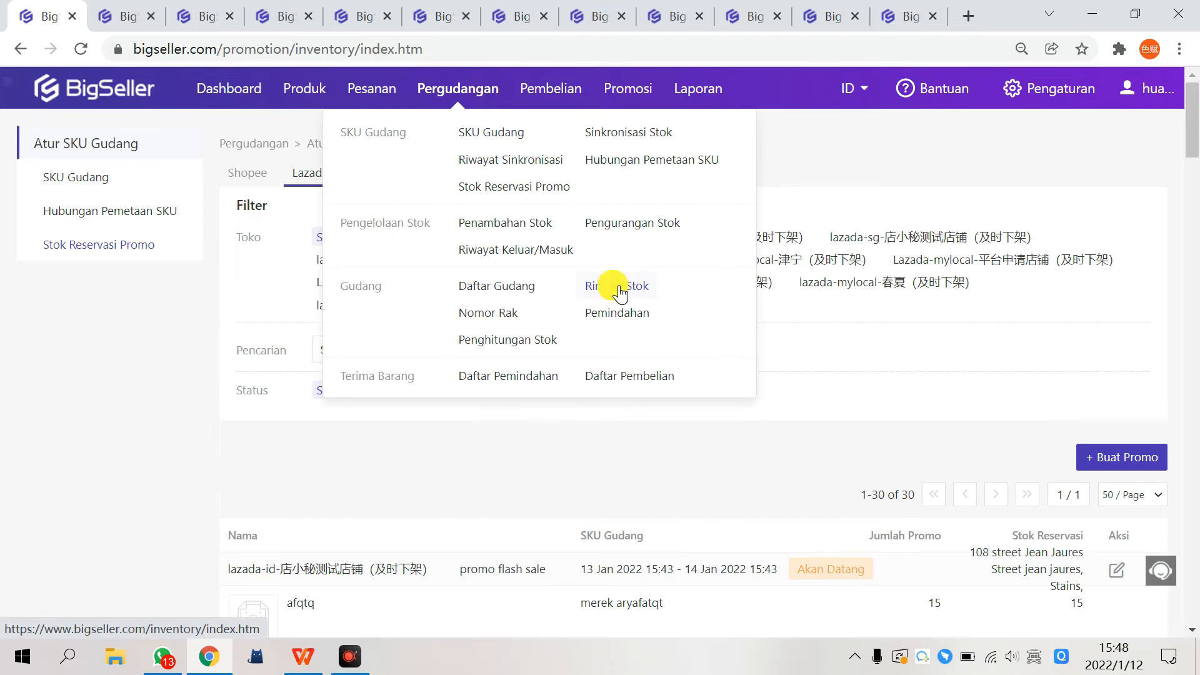
pyautogui.click(618, 289)
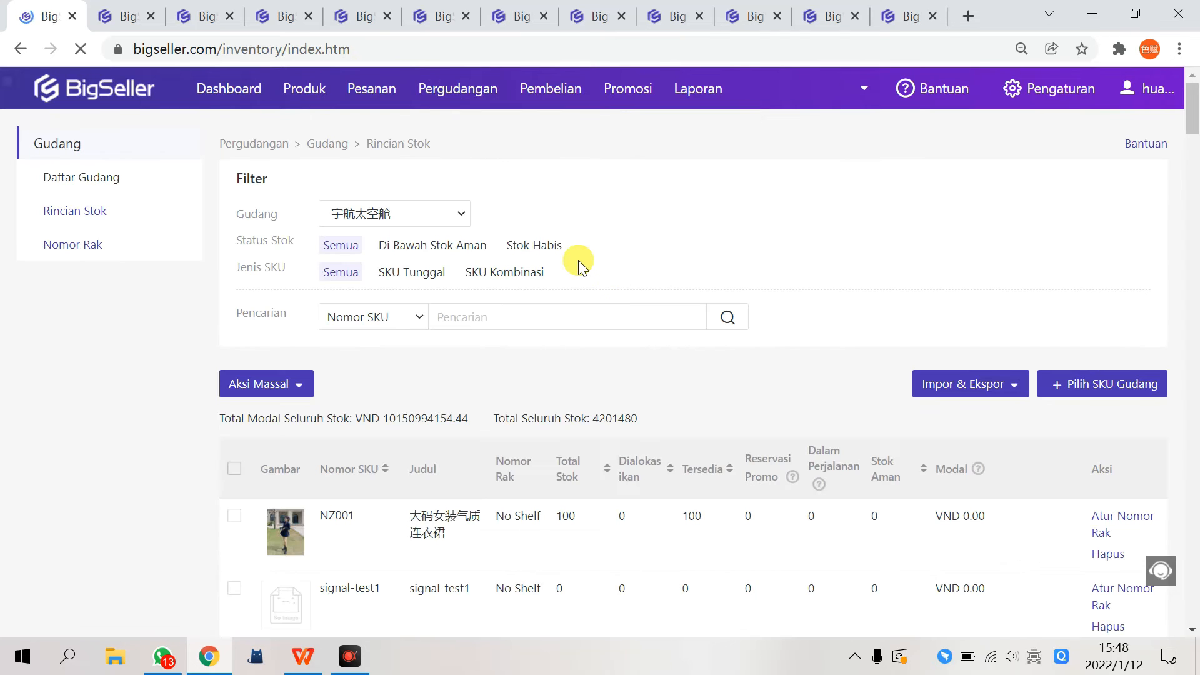
pyautogui.scroll(-3, 719, 463)
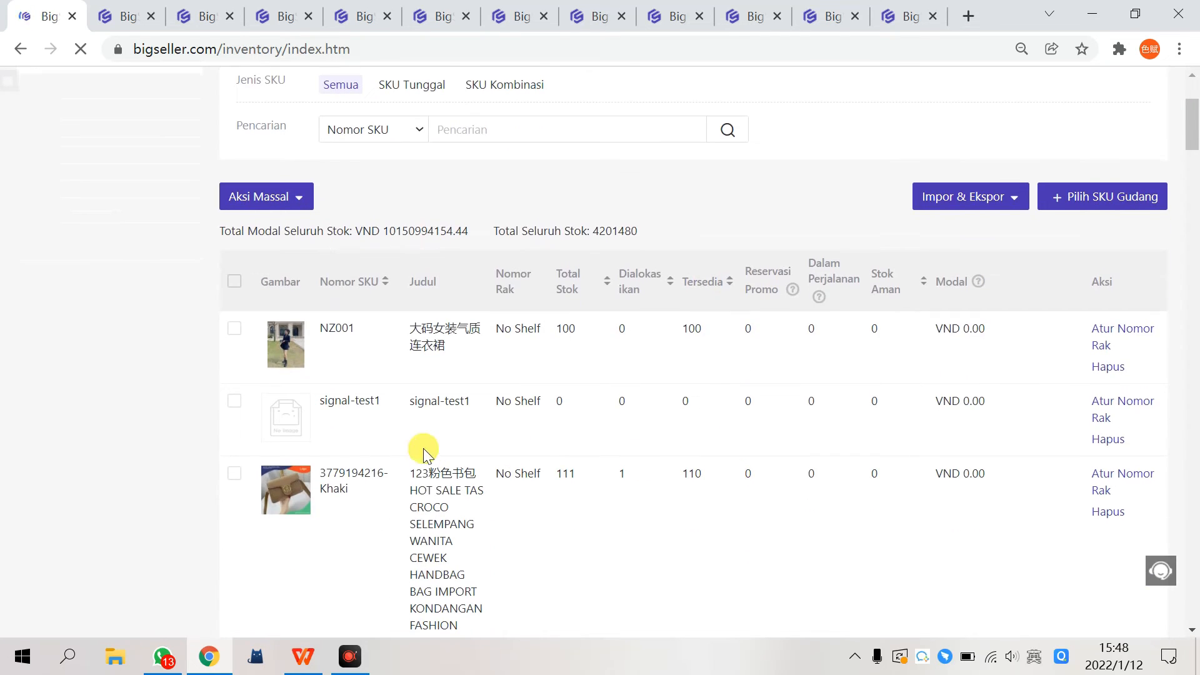
pyautogui.scroll(1, 607, 395)
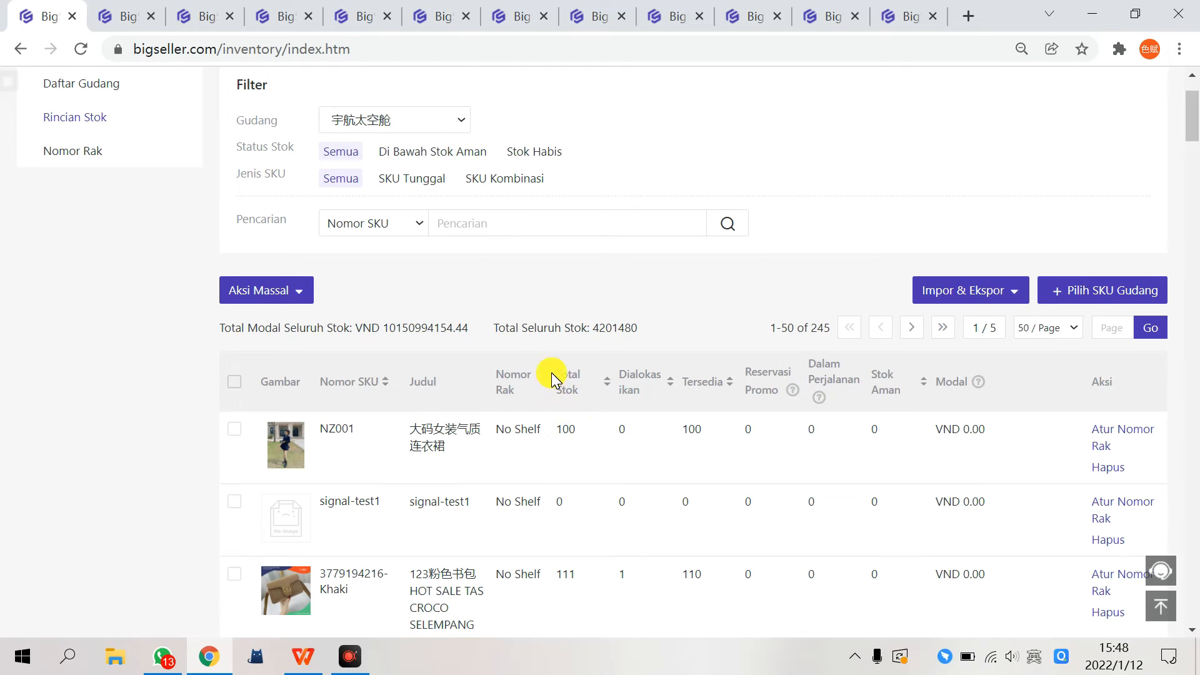
# Step: Examine the Total Stok and Reservasi Promo columns in the stock details table
pyautogui.moveTo(551, 373); pyautogui.dragTo(582, 391)
pyautogui.click(611, 416)
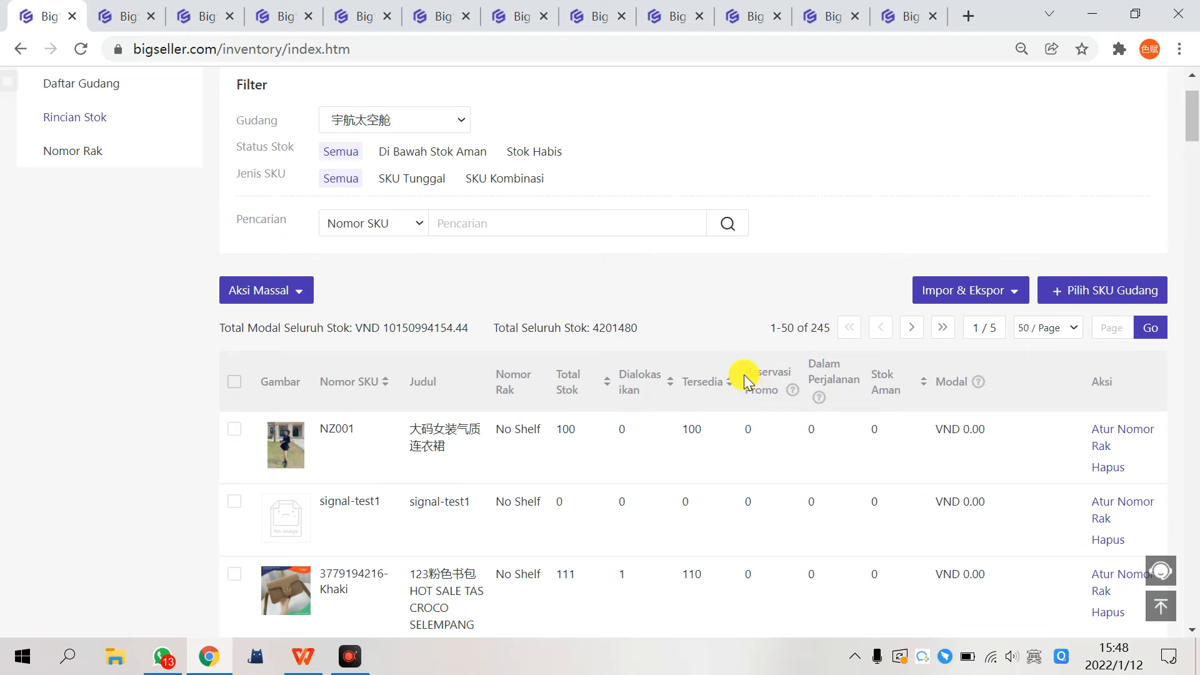
pyautogui.moveTo(745, 369); pyautogui.dragTo(758, 450)
pyautogui.click(758, 418)
pyautogui.click(758, 457)
pyautogui.scroll(-1, 688, 460)
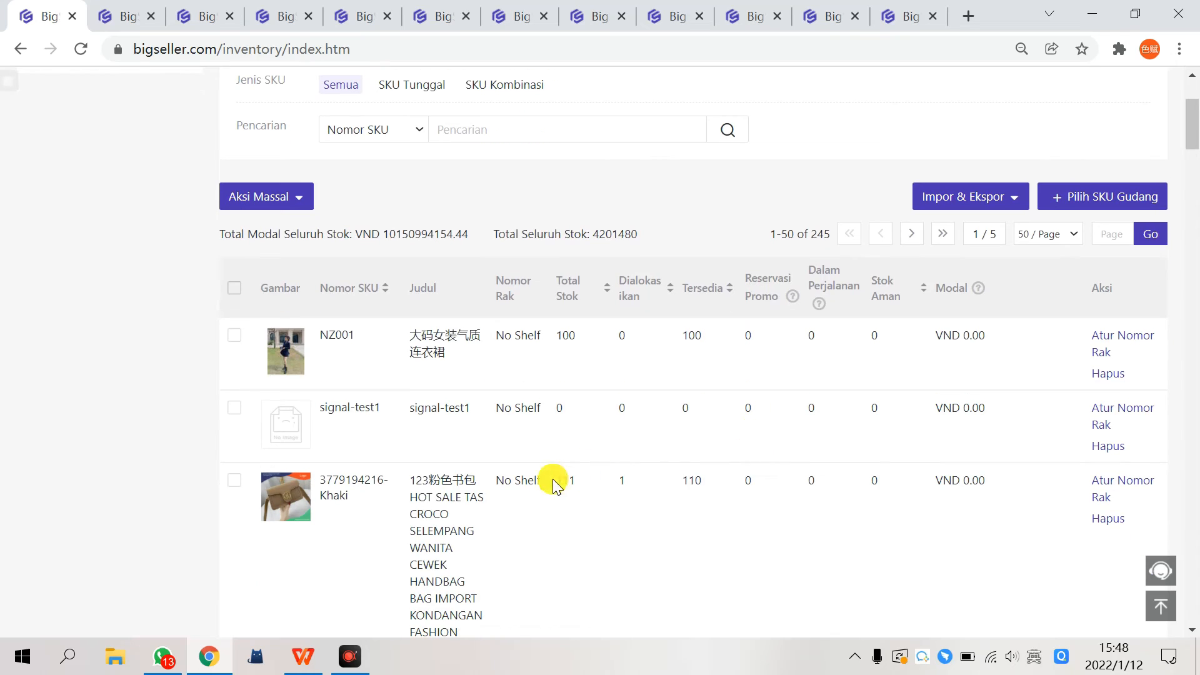
# Step: Compare the total, allocated, available and promo-reserved stock in the row of SKU NZ001
pyautogui.moveTo(559, 338); pyautogui.dragTo(767, 338)
pyautogui.click(576, 340)
pyautogui.click(681, 337)
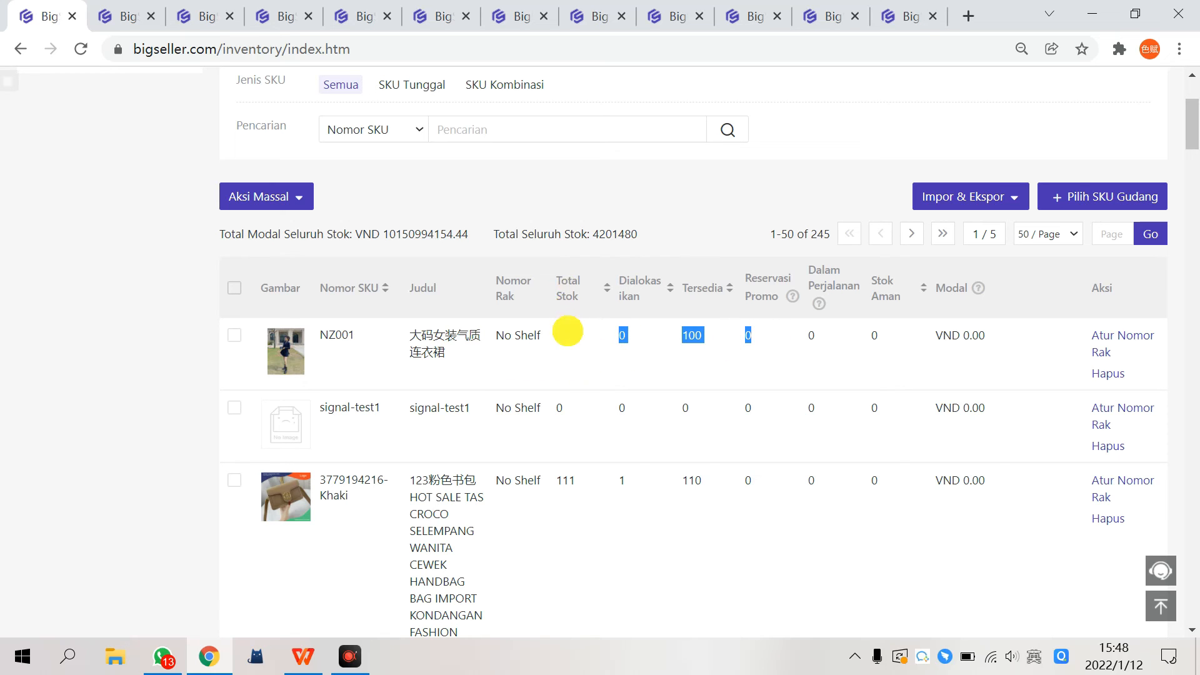
pyautogui.click(719, 341)
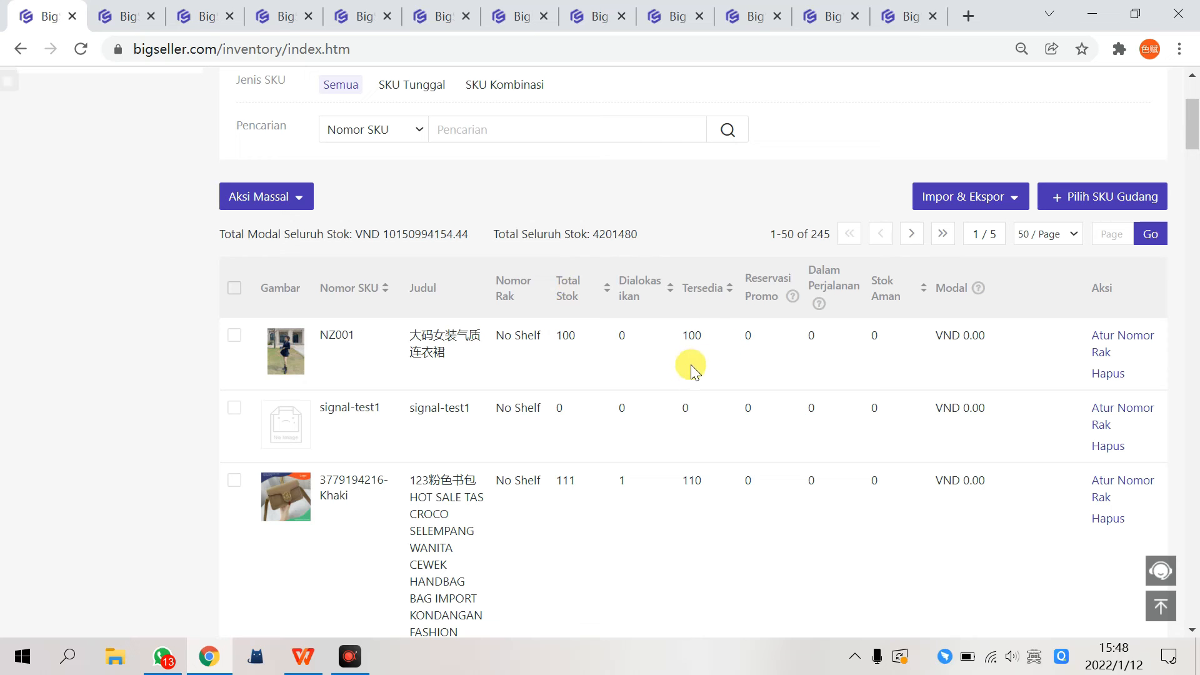
pyautogui.scroll(3, 647, 371)
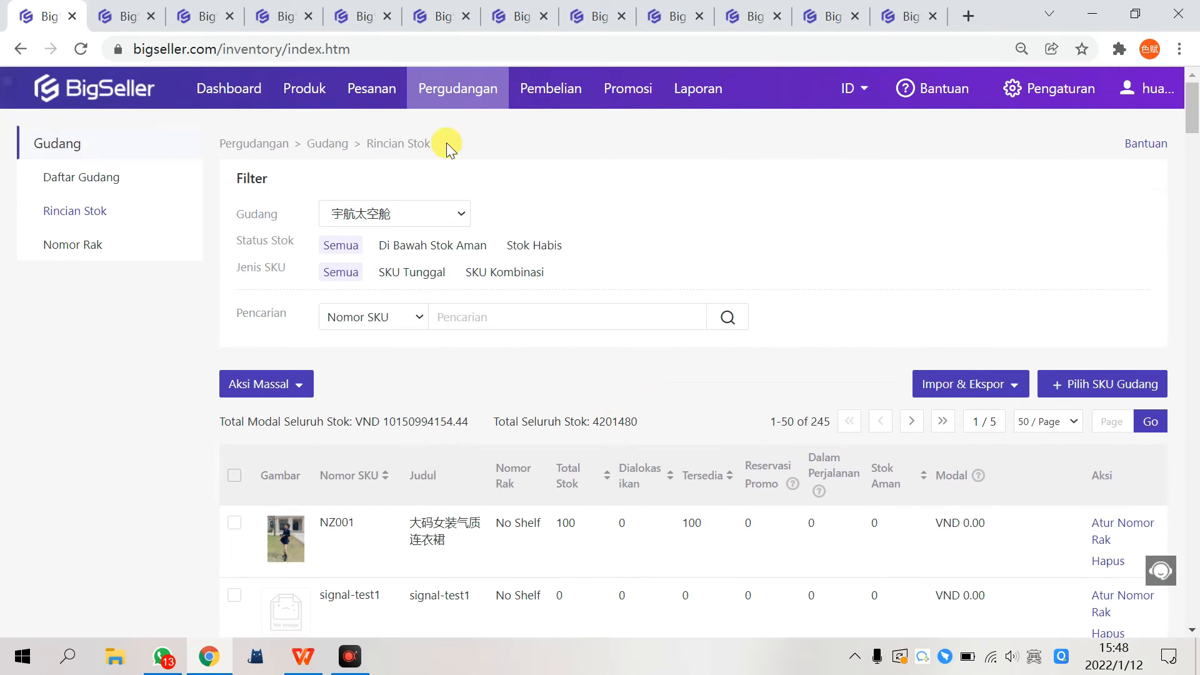
# Step: Return to the Stok Reservasi Promo page and show the Lazada promos
pyautogui.moveTo(469, 100)
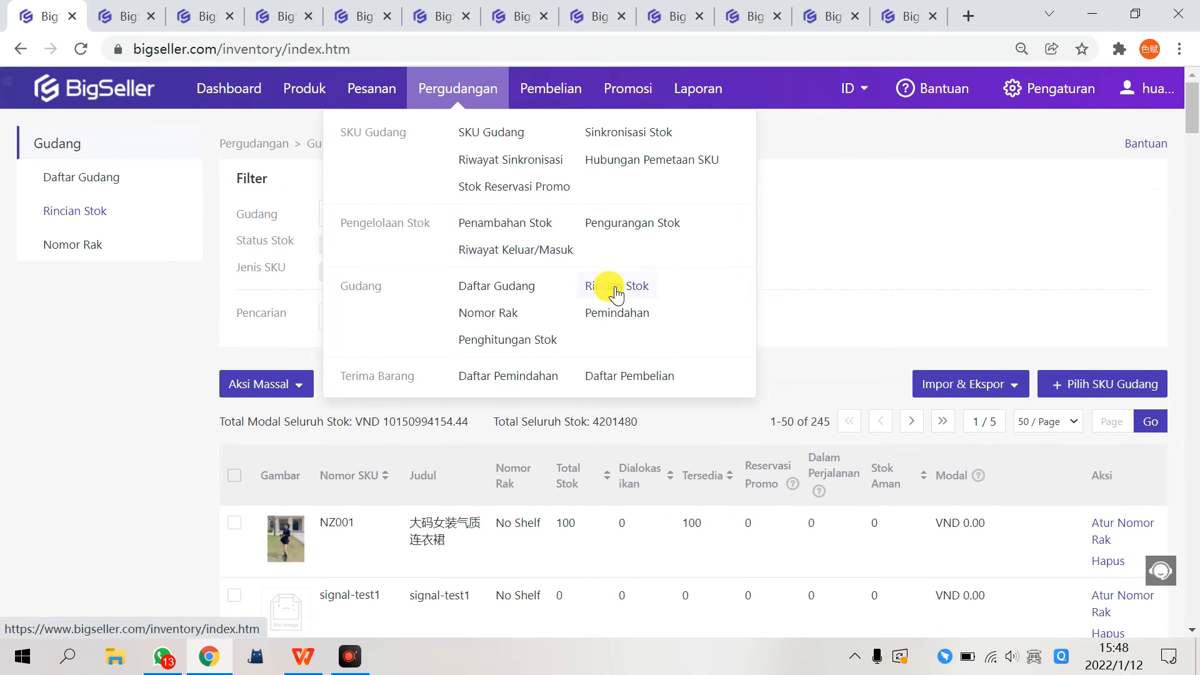
pyautogui.click(539, 196)
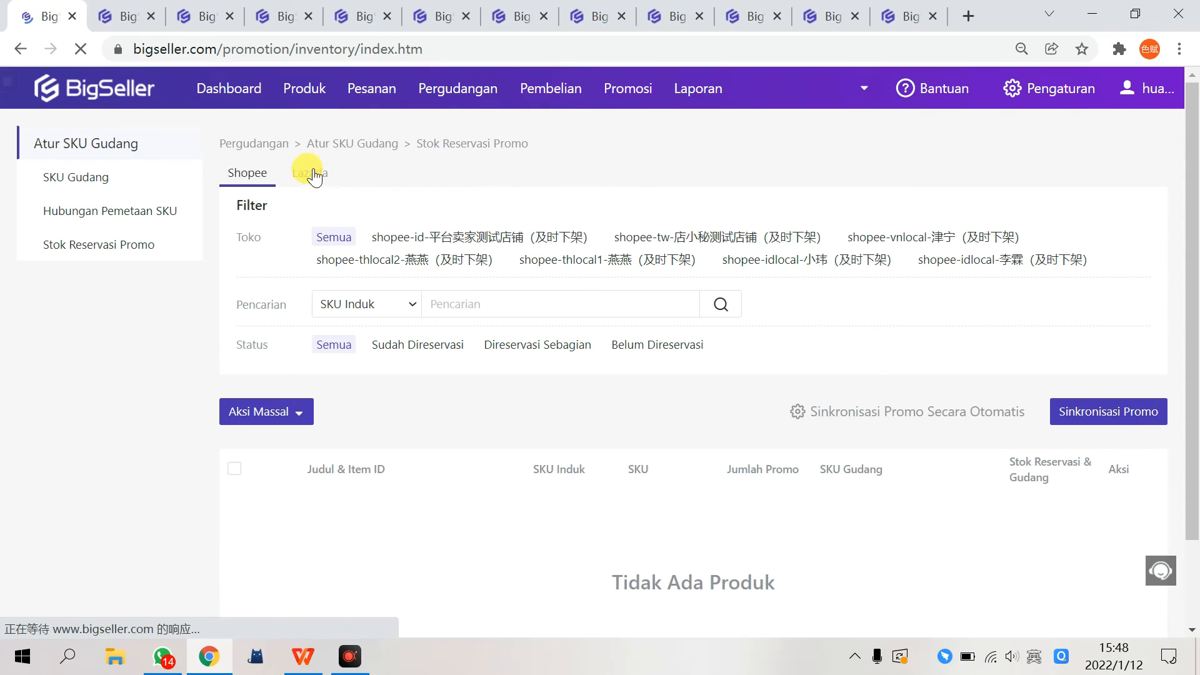
pyautogui.click(311, 173)
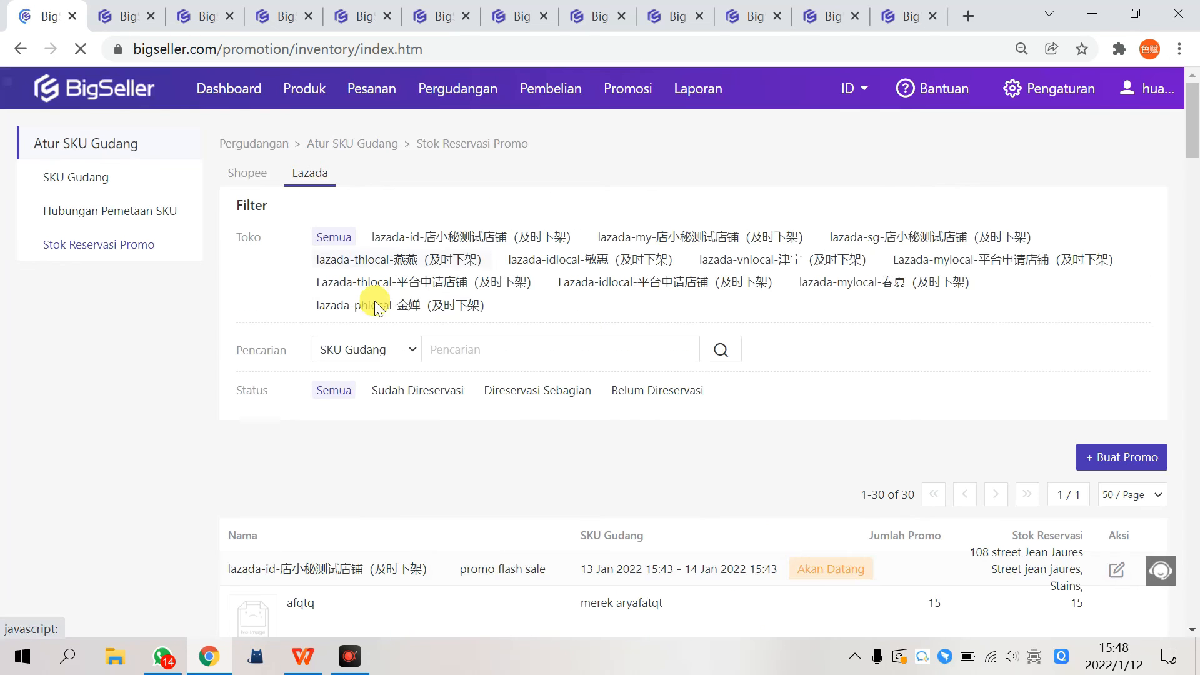
pyautogui.scroll(-3, 479, 493)
pyautogui.scroll(1, 478, 493)
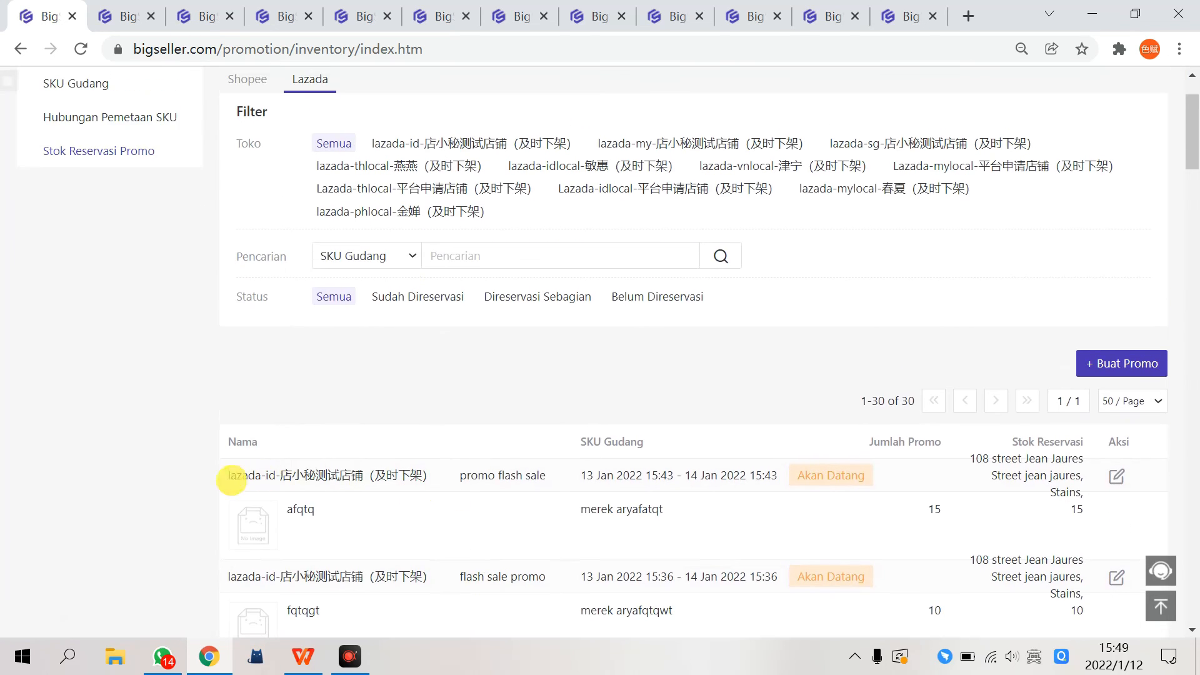
# Step: Review the store, product afqtq and warehouse SKU merek aryafatqt listed under promo flash sale
pyautogui.doubleClick(229, 479)
pyautogui.click(293, 500)
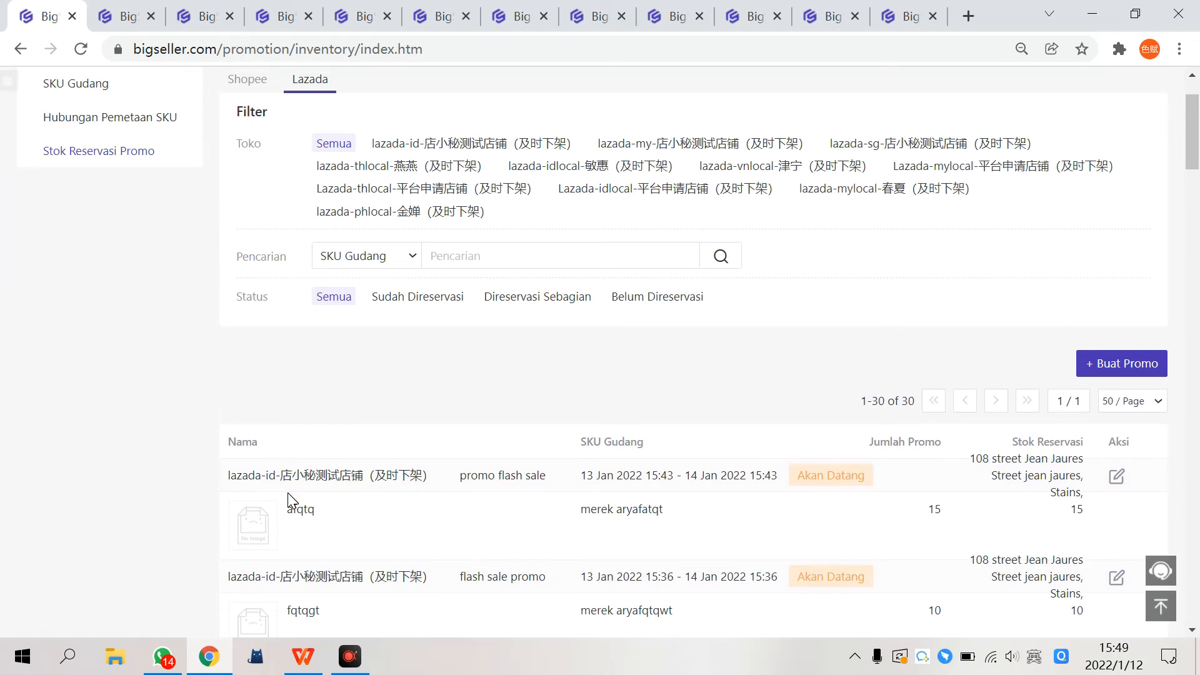
pyautogui.doubleClick(306, 509)
pyautogui.click(405, 517)
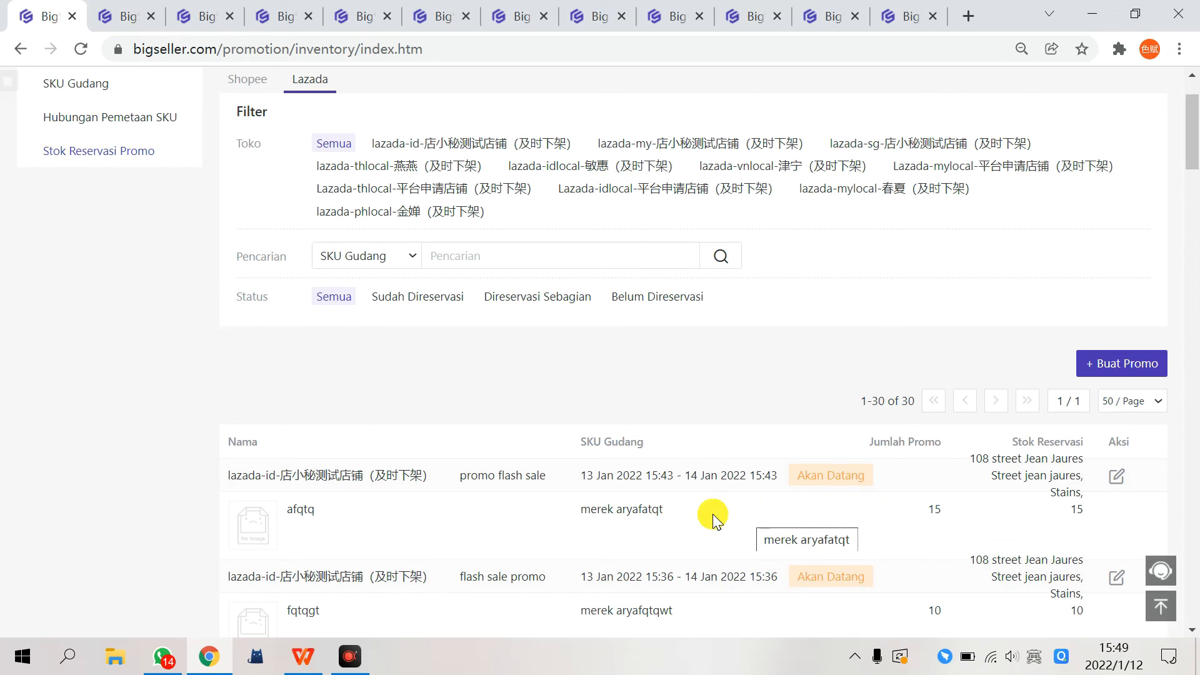
pyautogui.scroll(-1, 713, 516)
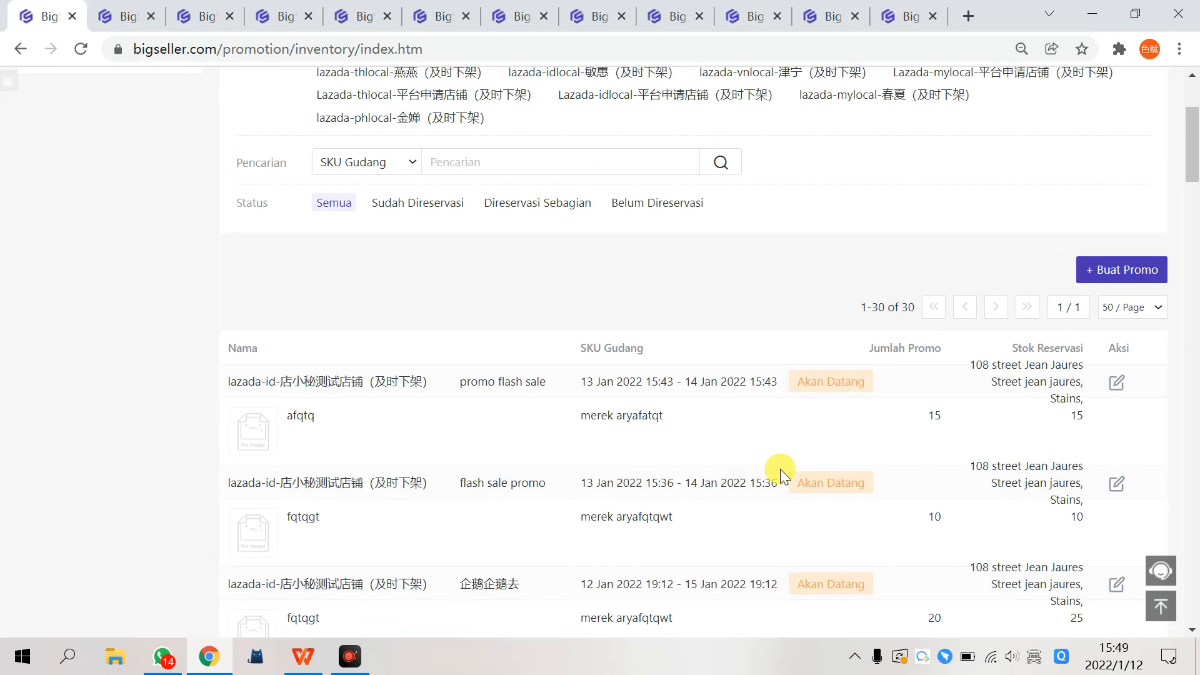
# Step: Examine the Stok Reservasi quantity of product afqtq in promo flash sale
pyautogui.doubleClick(1073, 415)
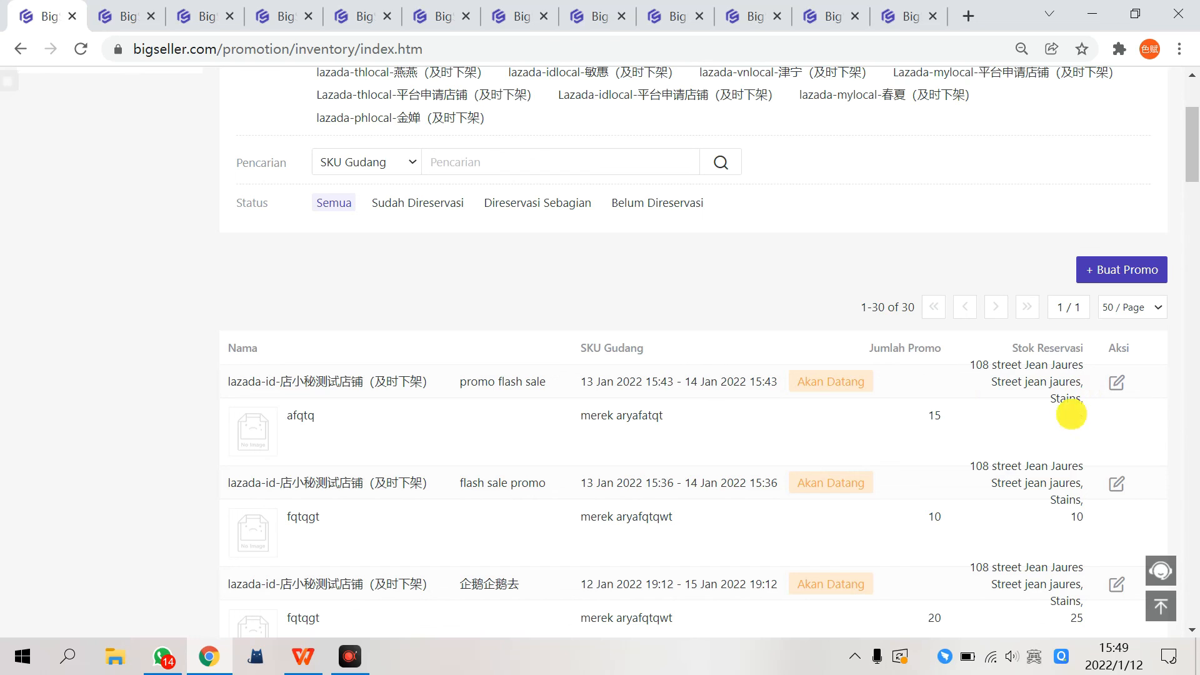
pyautogui.moveTo(1072, 414); pyautogui.dragTo(1089, 425)
pyautogui.click(1071, 431)
pyautogui.doubleClick(1073, 418)
pyautogui.click(1050, 431)
pyautogui.scroll(3, 663, 445)
pyautogui.scroll(-3, 847, 480)
pyautogui.click(1052, 436)
pyautogui.click(1069, 422)
pyautogui.click(1062, 434)
pyautogui.scroll(3, 782, 404)
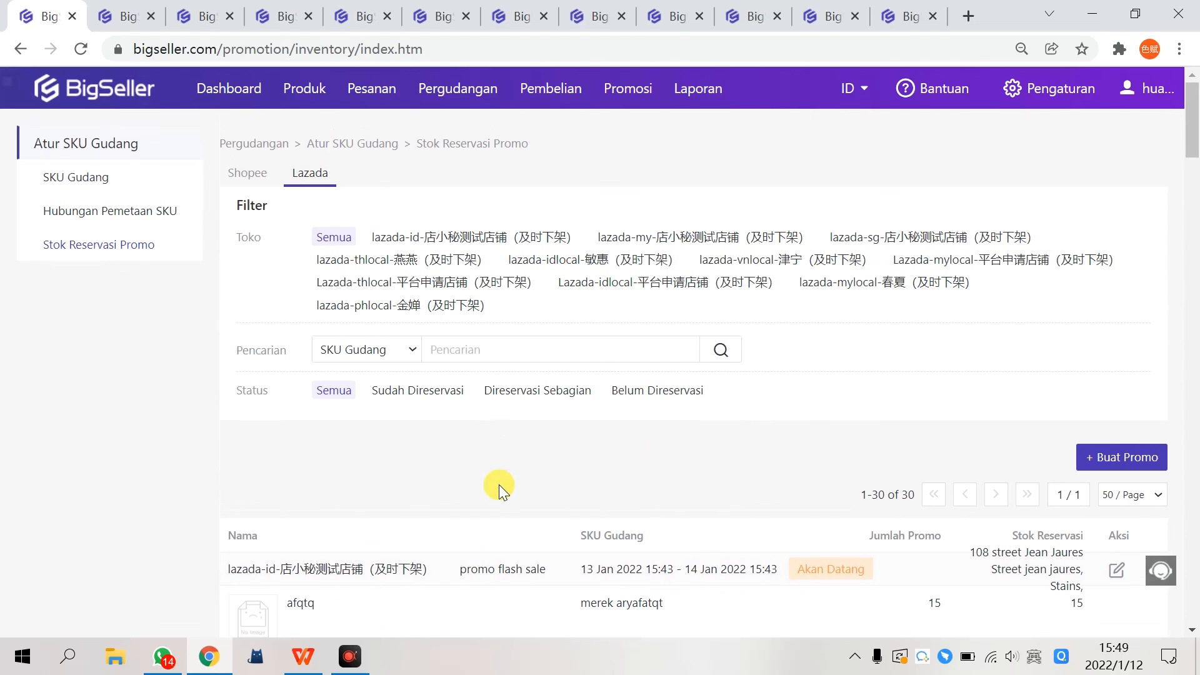
pyautogui.moveTo(460, 84)
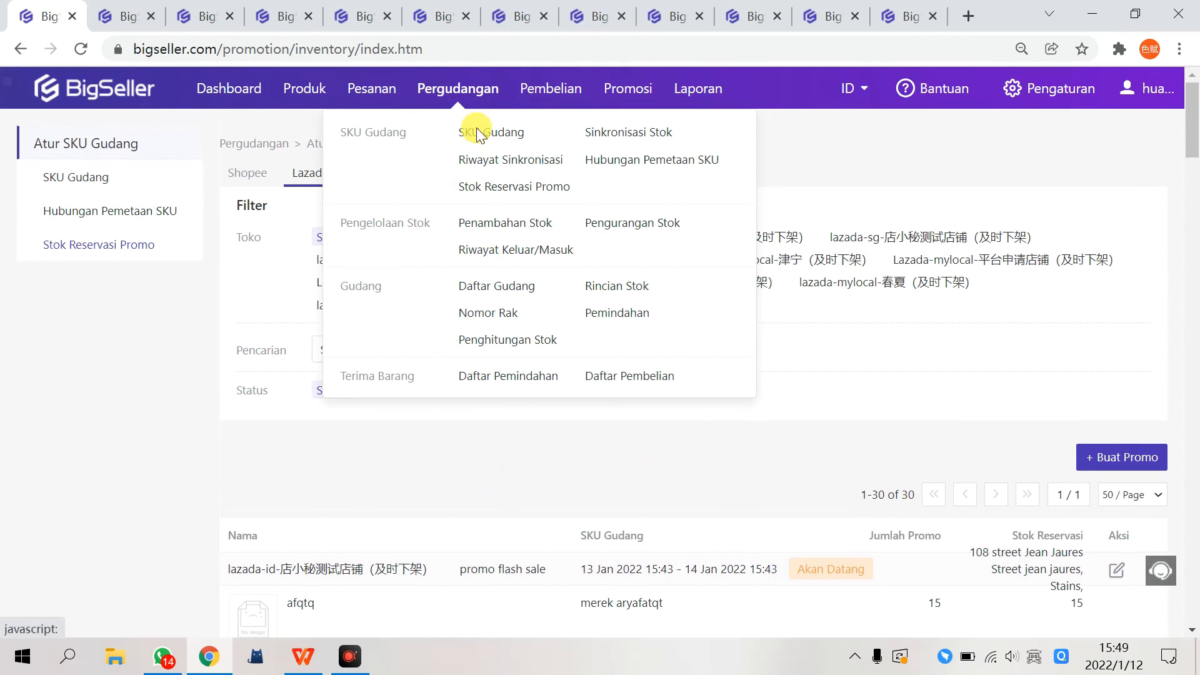